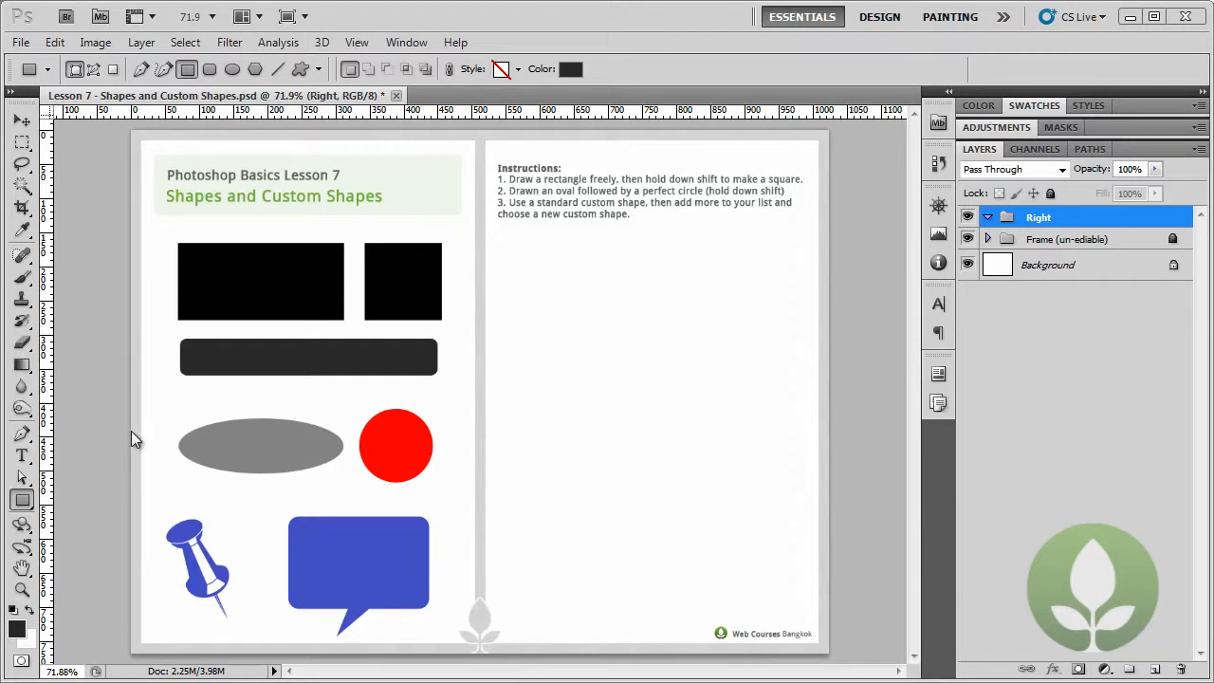
pyautogui.click(24, 503)
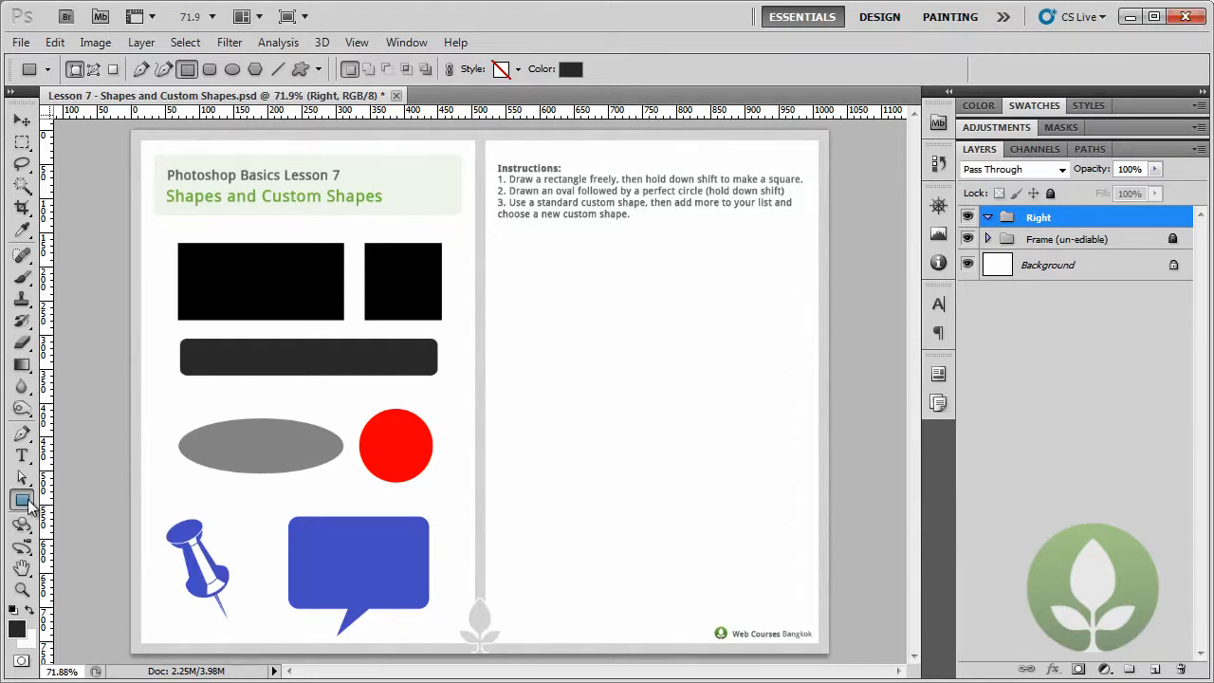
pyautogui.click(28, 506)
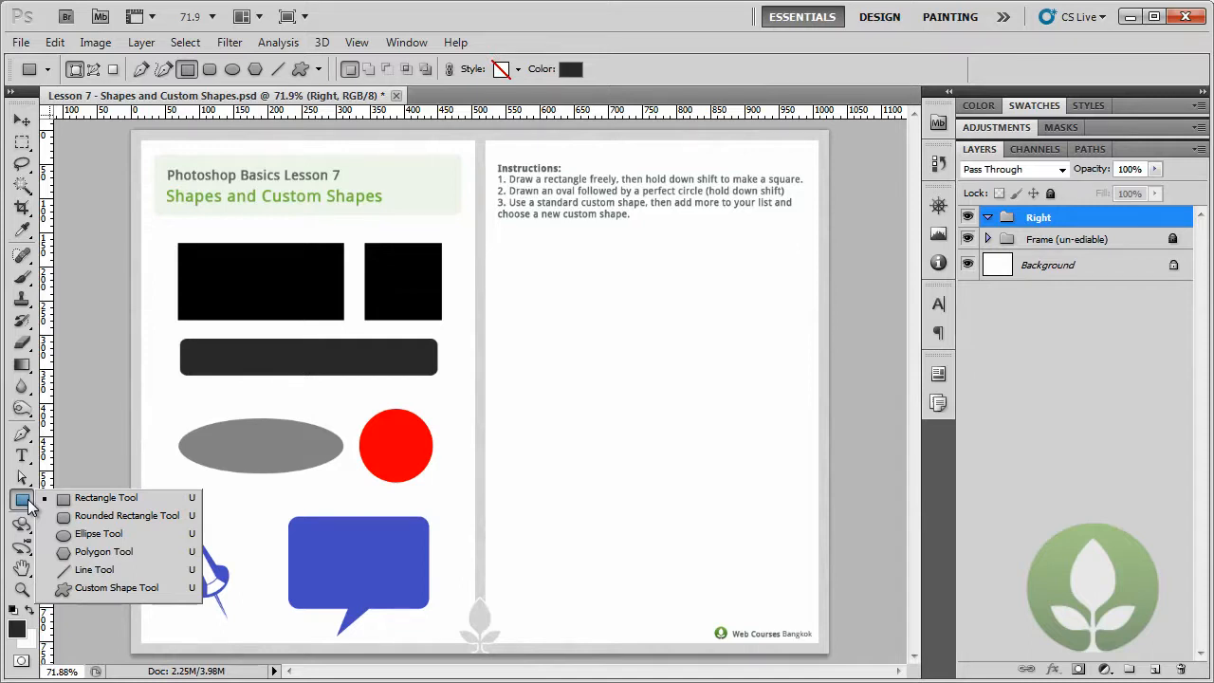
pyautogui.click(47, 71)
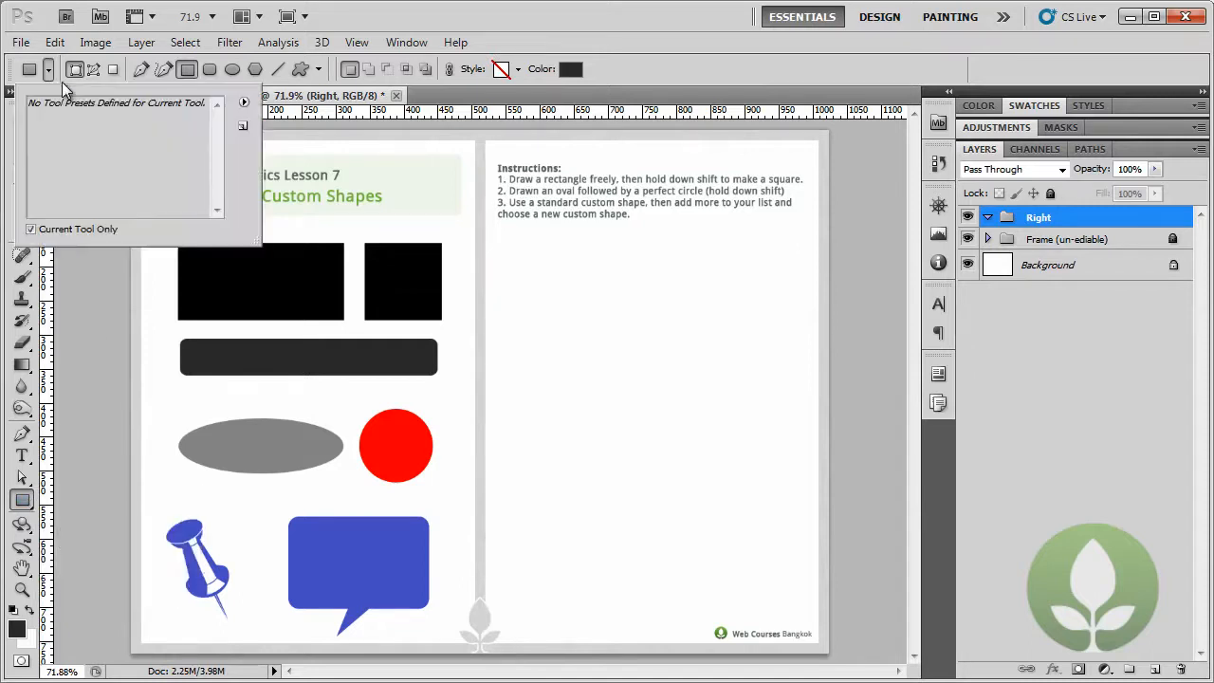
pyautogui.click(48, 71)
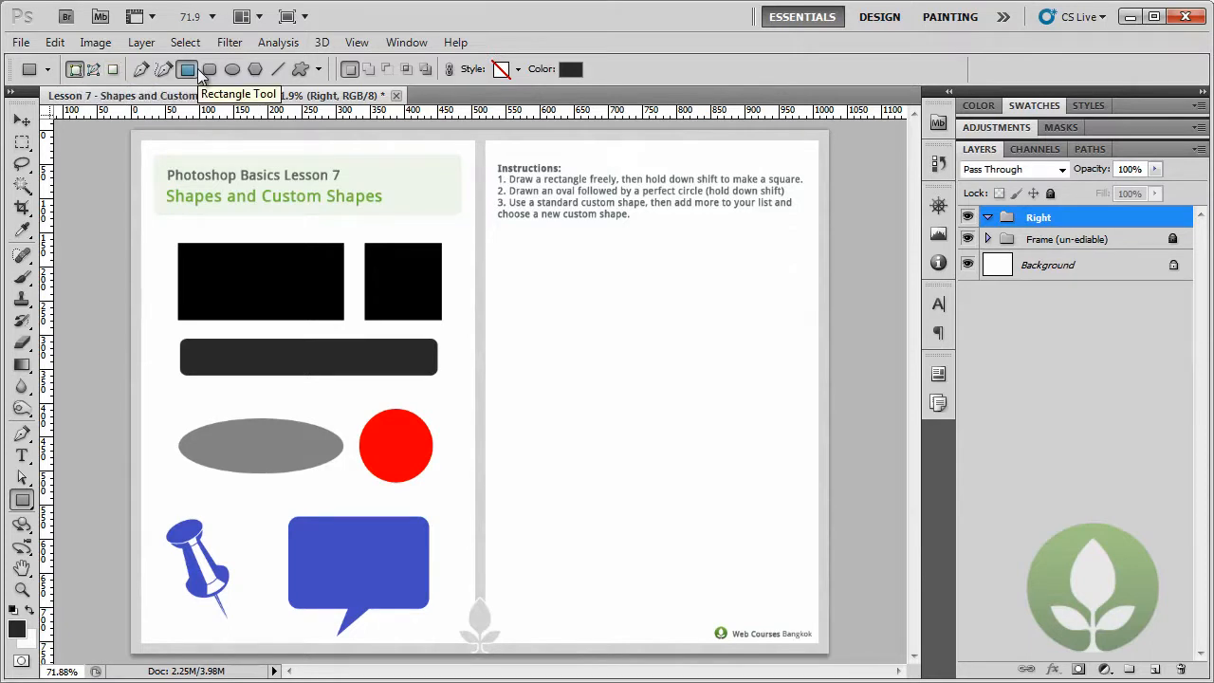
pyautogui.click(29, 503)
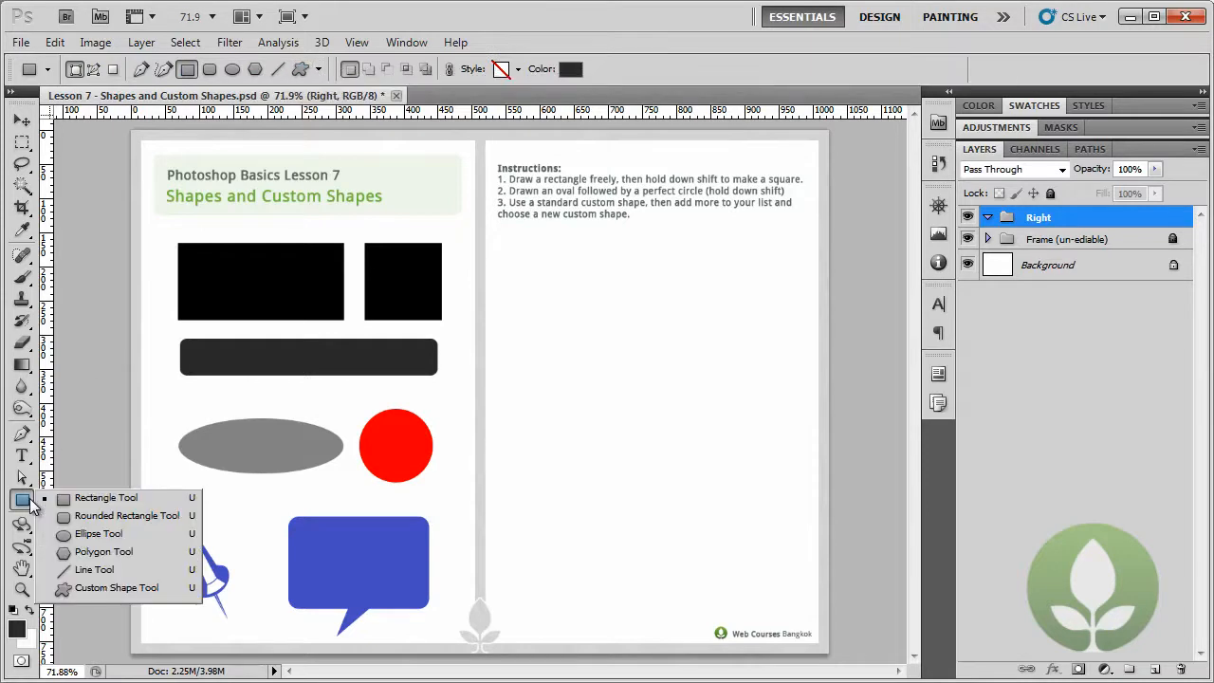
pyautogui.click(320, 70)
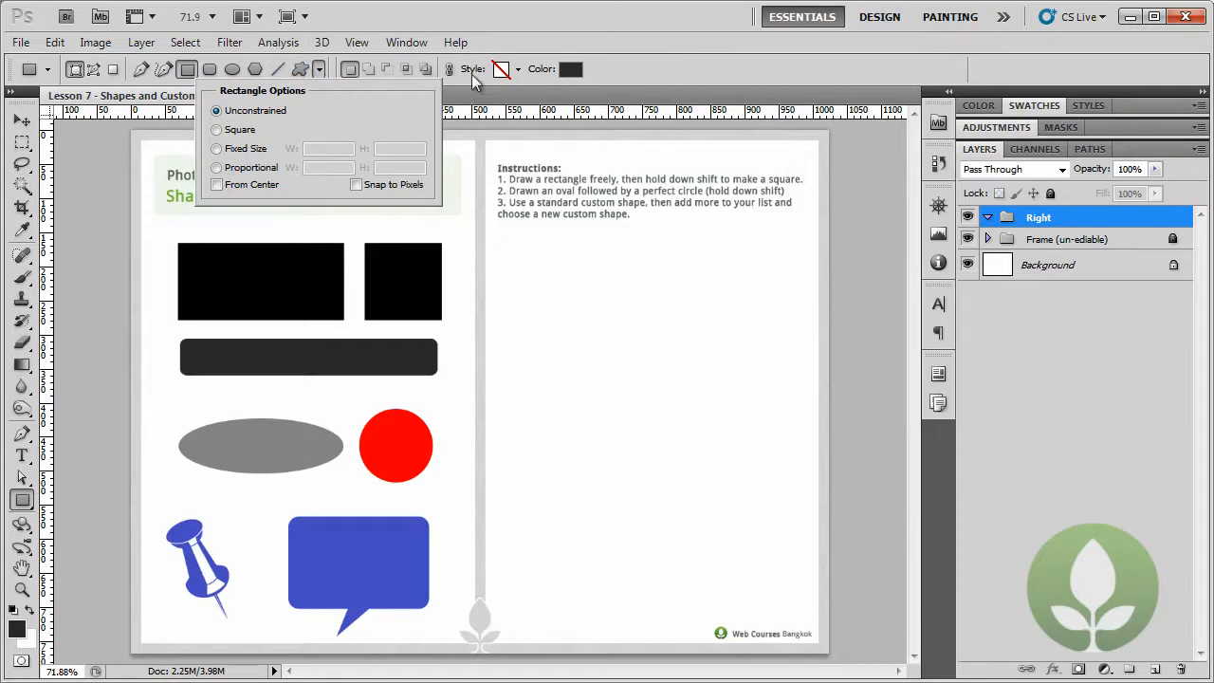
pyautogui.click(542, 45)
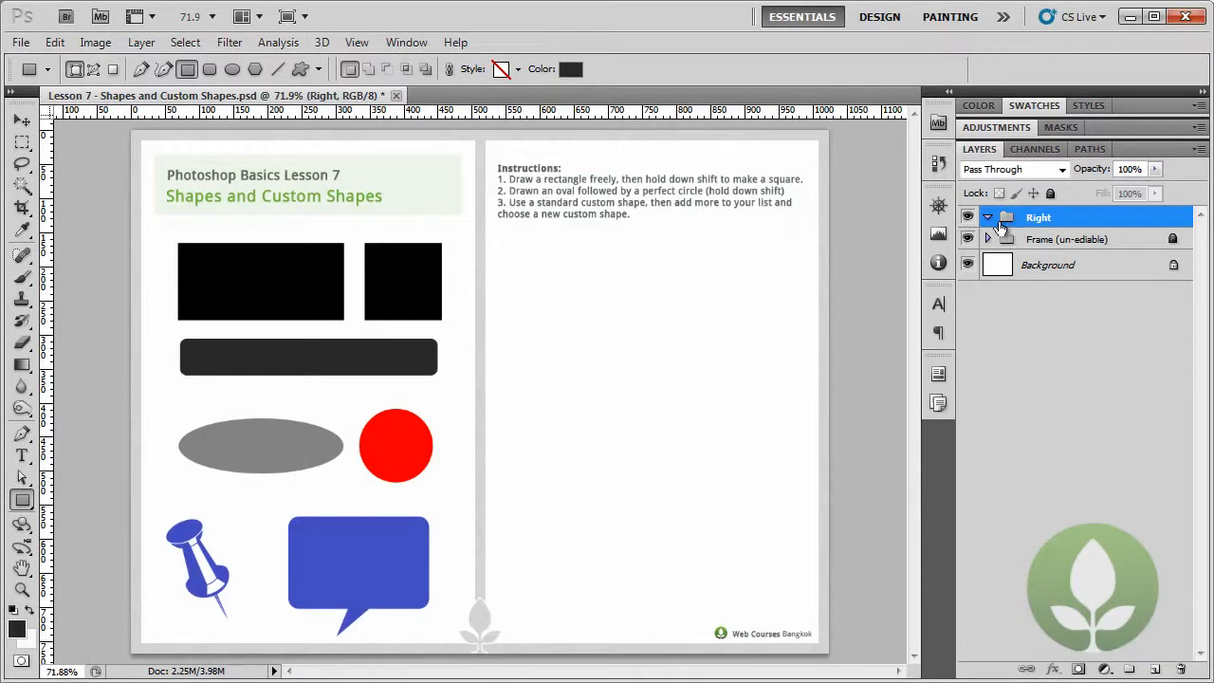
# - Set the foreground colour to pure black (000000) and draw a freely proportioned rectangle below the instructions on the blank page
pyautogui.click(16, 628)
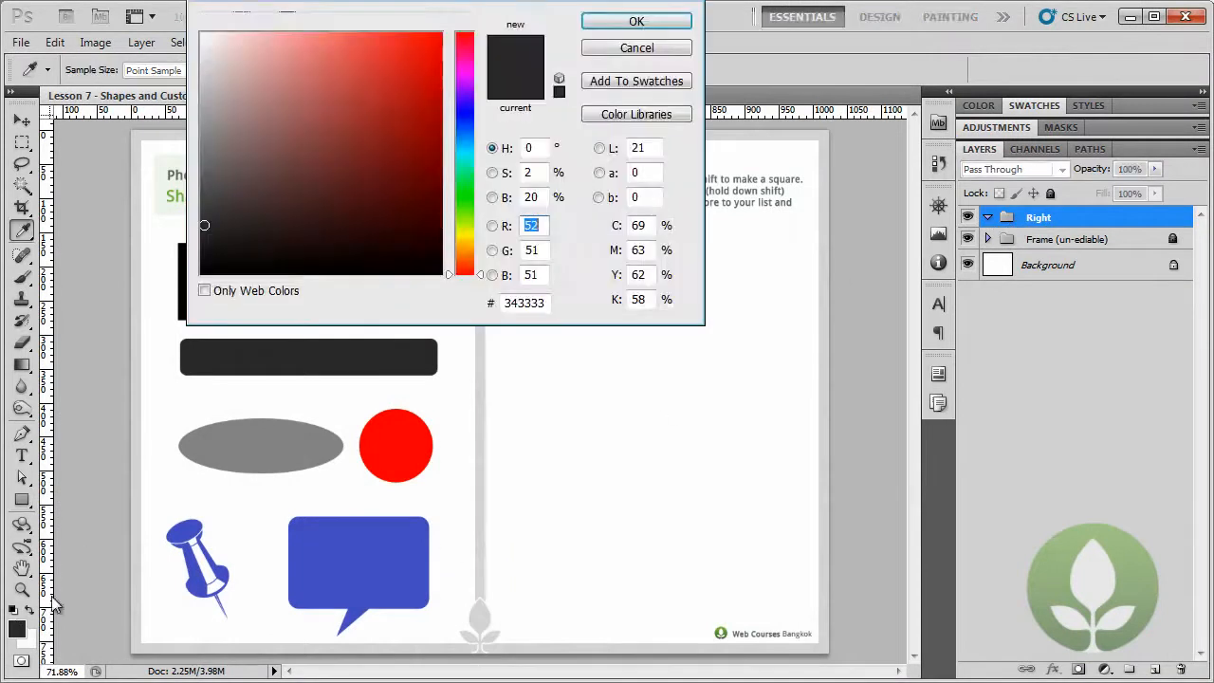
pyautogui.moveTo(224, 260); pyautogui.dragTo(200, 274)
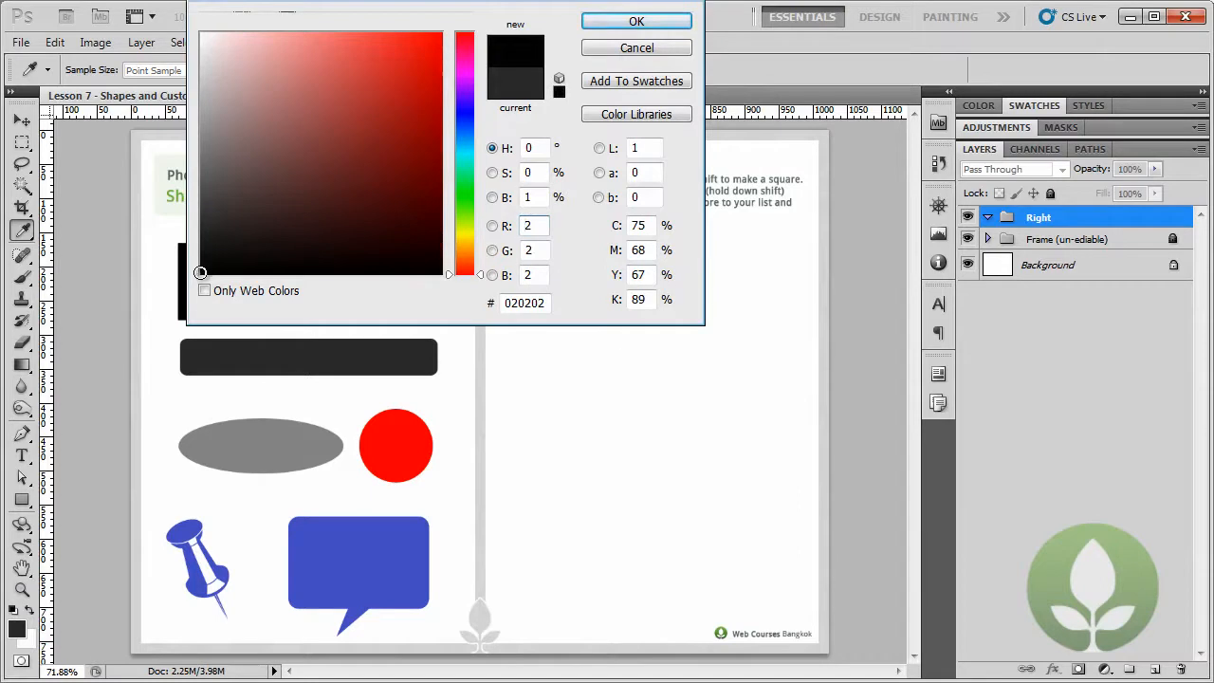
pyautogui.click(199, 275)
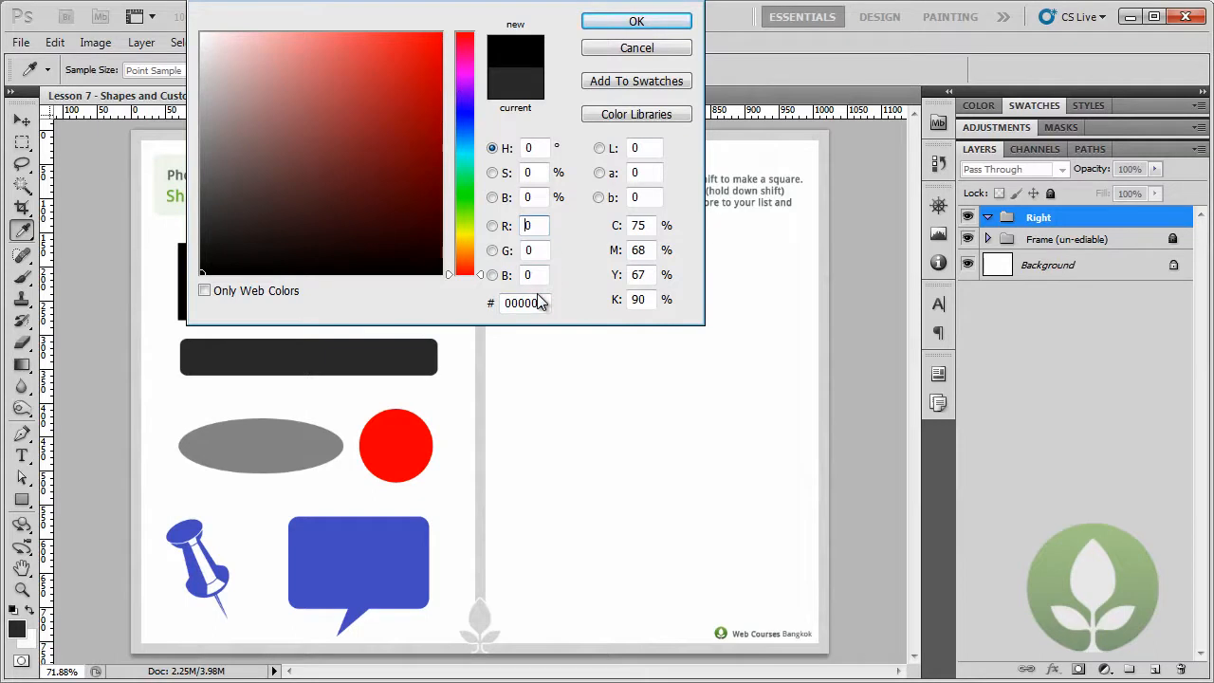
pyautogui.click(612, 24)
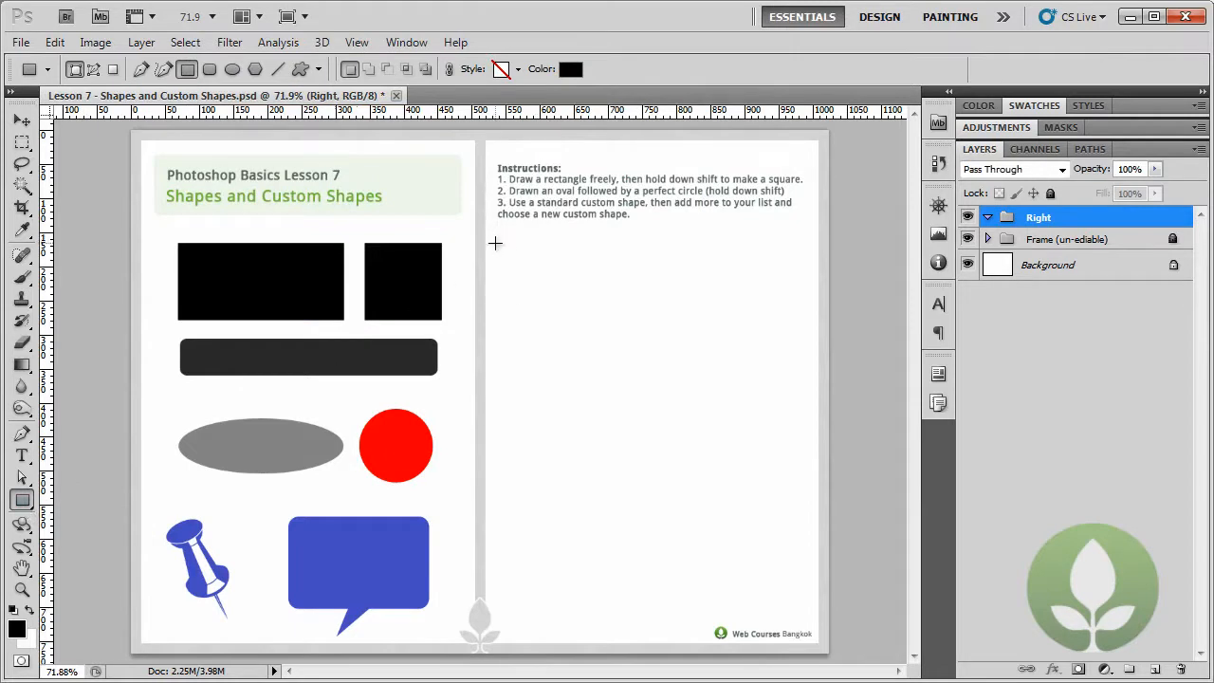
pyautogui.moveTo(501, 244); pyautogui.dragTo(693, 321)
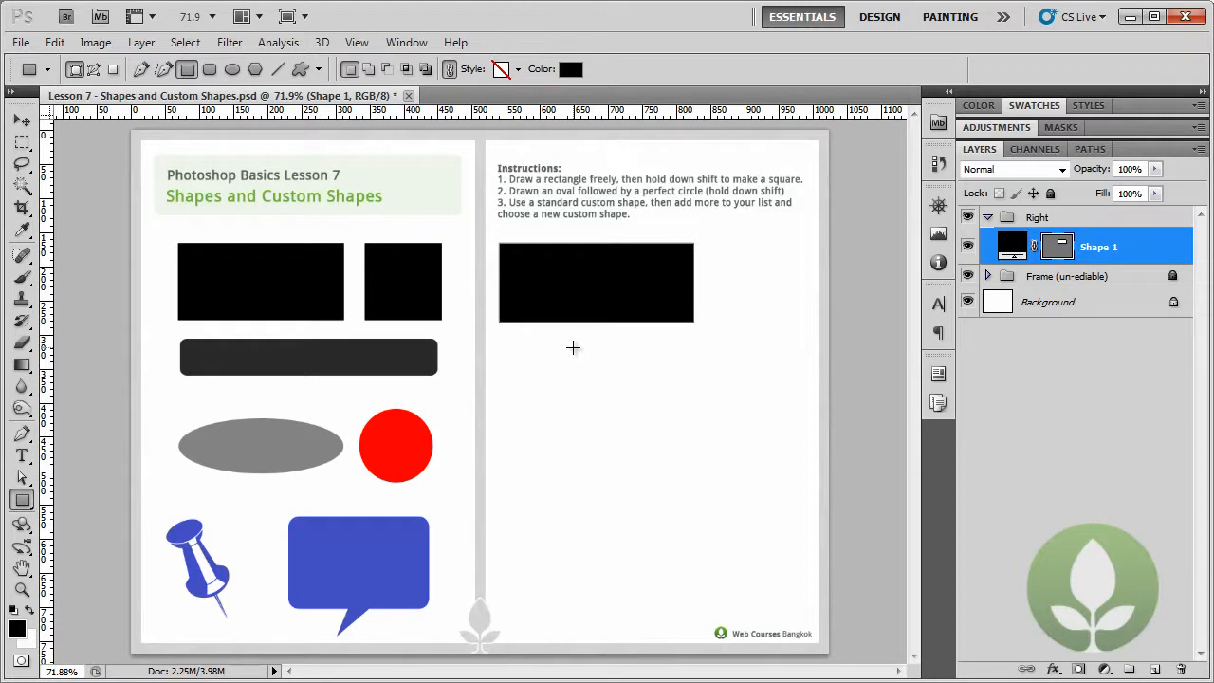
# - Inspect the new rectangle's edges up close and enable Snap to Pixels in the Rectangle tool's options
pyautogui.press('z')
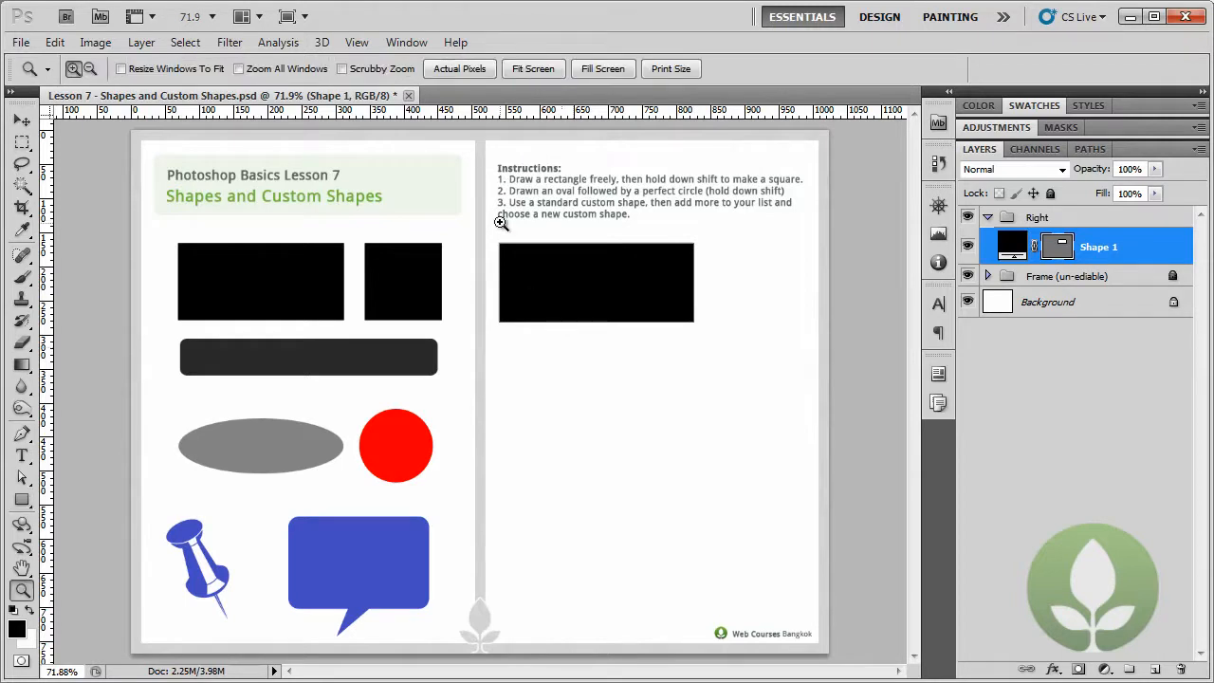
pyautogui.moveTo(486, 221); pyautogui.dragTo(534, 276)
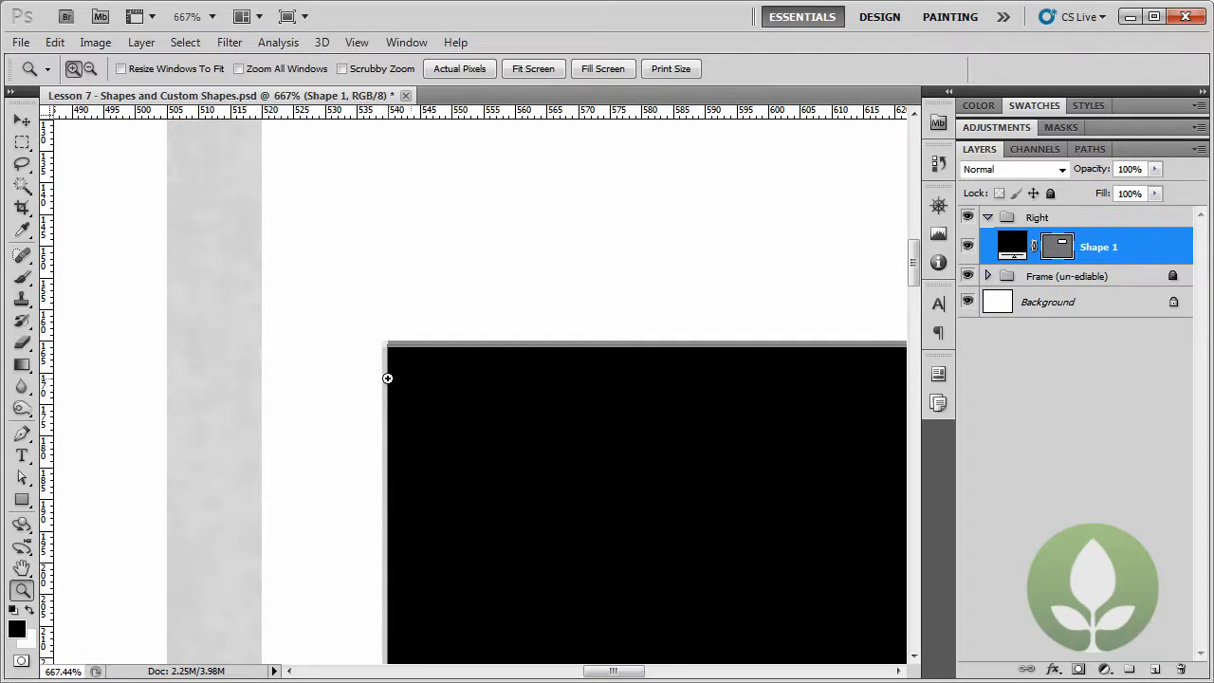
pyautogui.rightClick(388, 378)
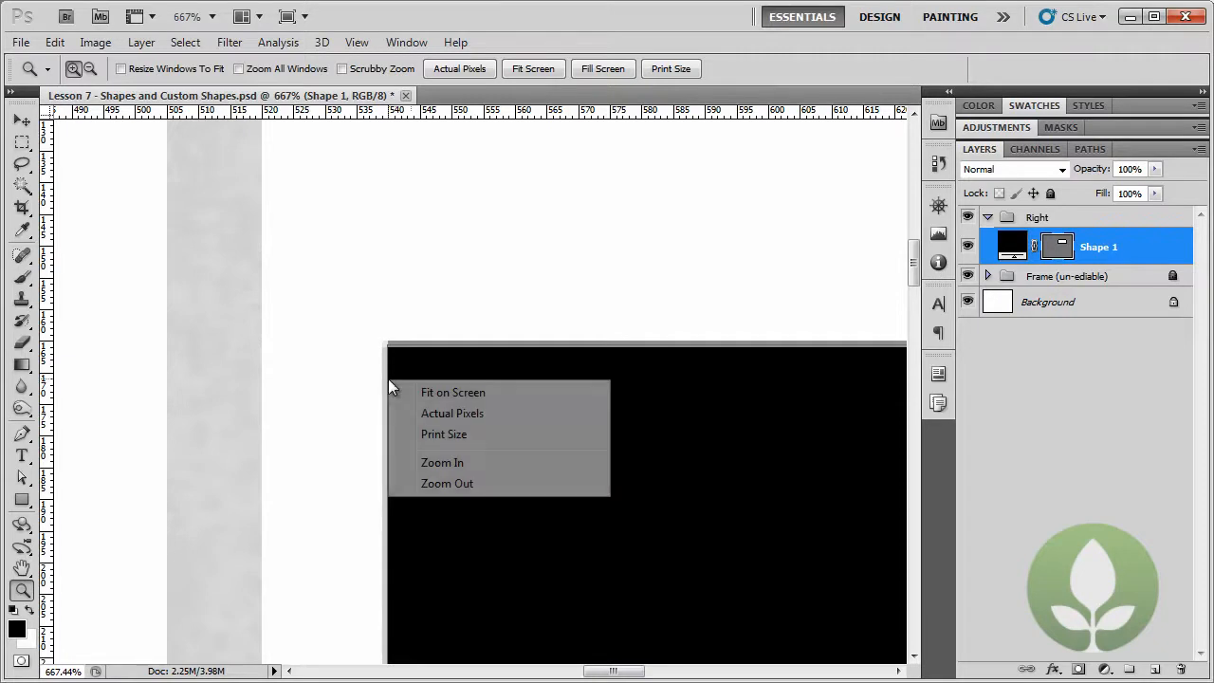
pyautogui.click(450, 414)
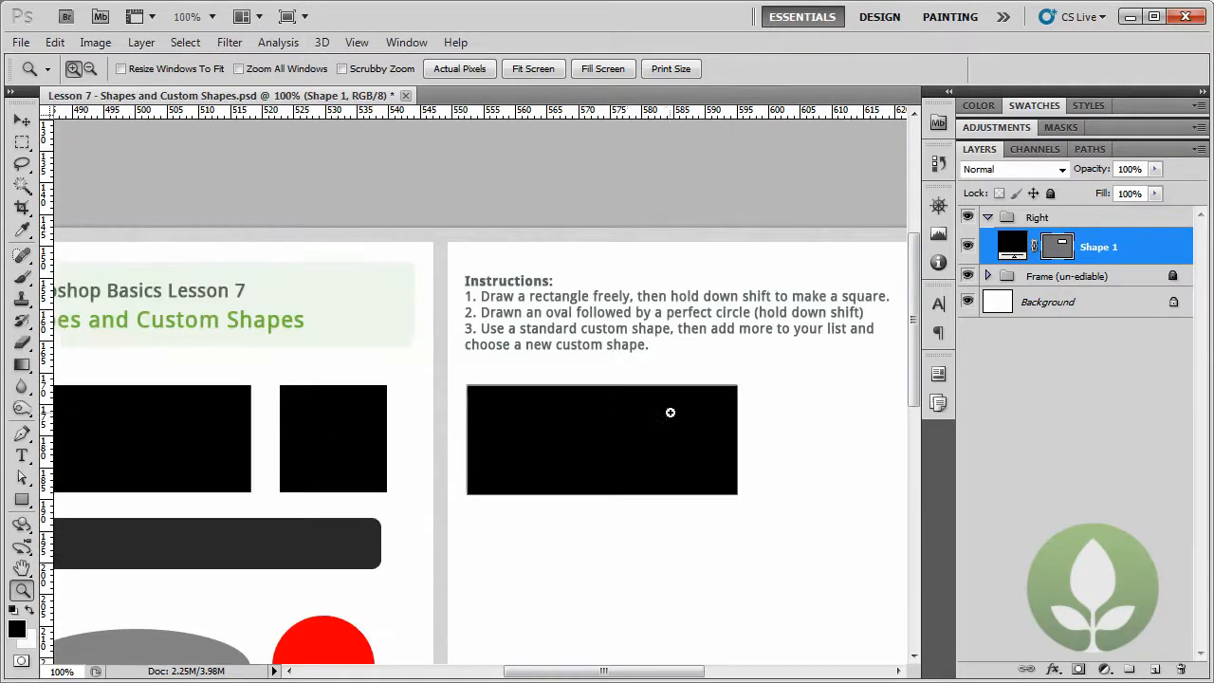
pyautogui.moveTo(645, 407); pyautogui.dragTo(489, 384)
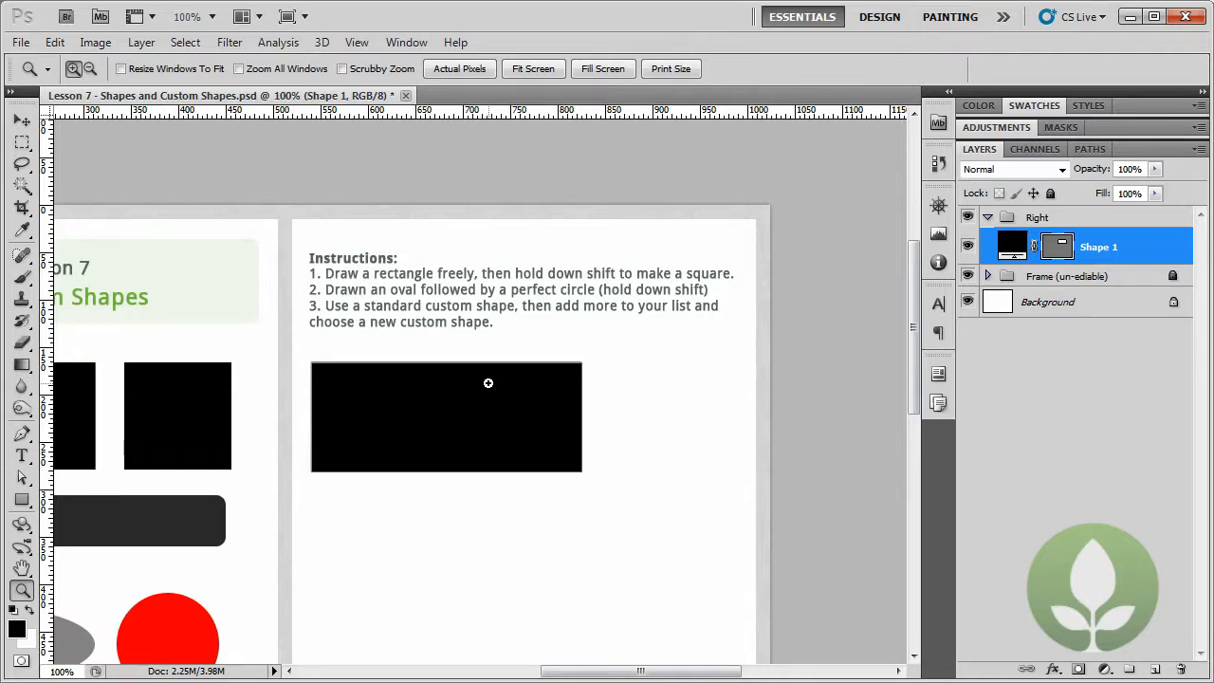
pyautogui.click(23, 503)
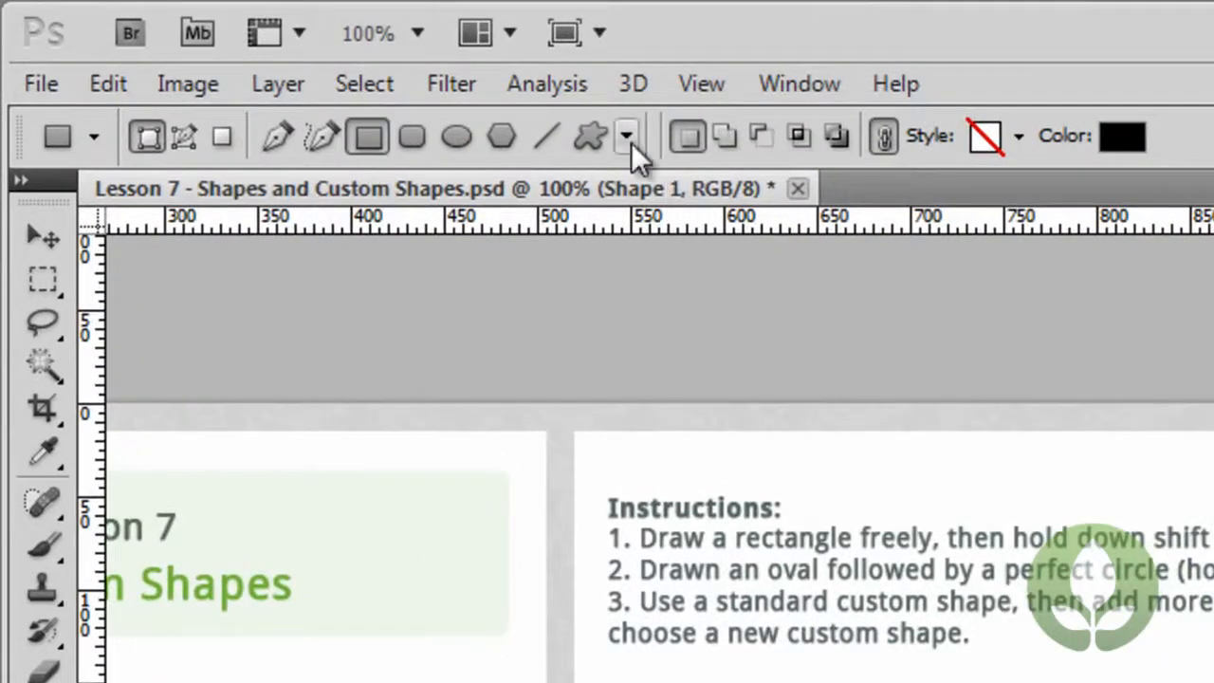
pyautogui.click(631, 143)
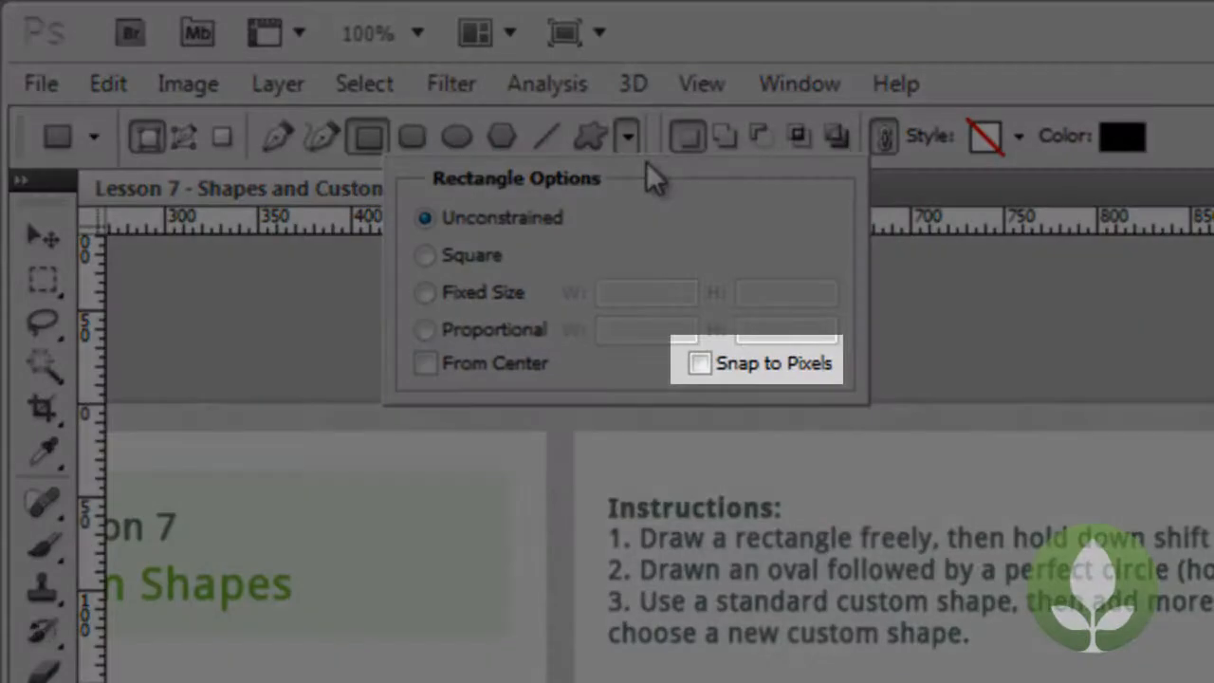
pyautogui.click(700, 363)
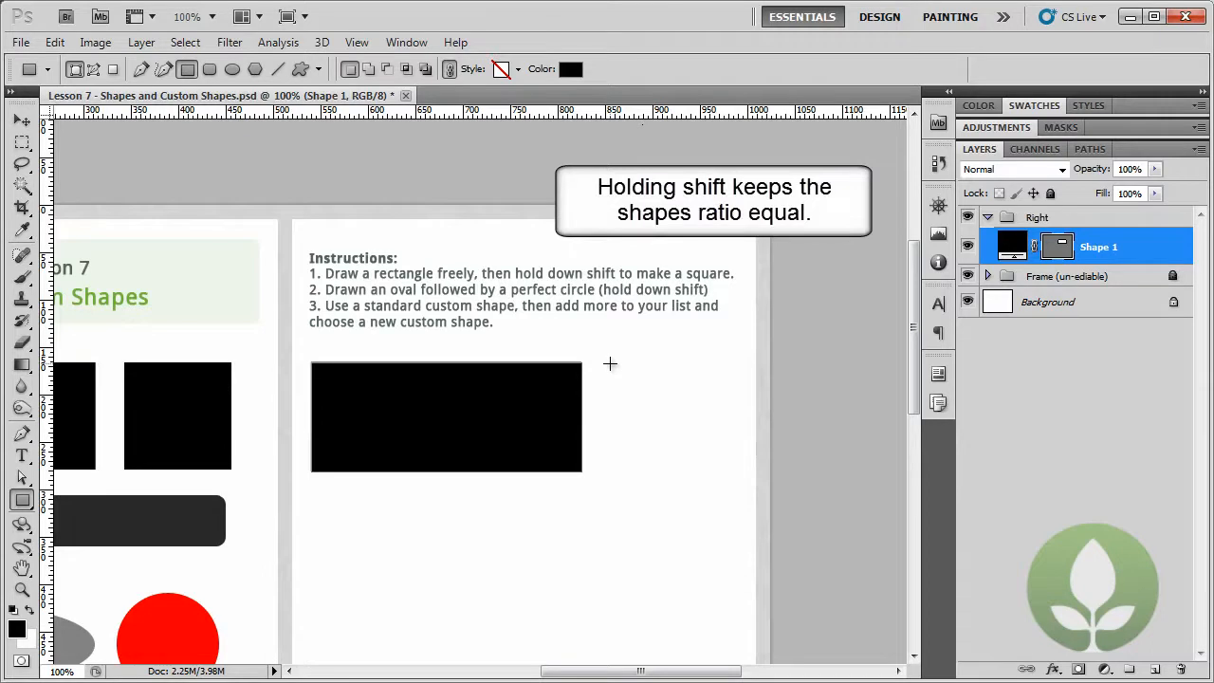
pyautogui.moveTo(617, 370); pyautogui.dragTo(722, 504)
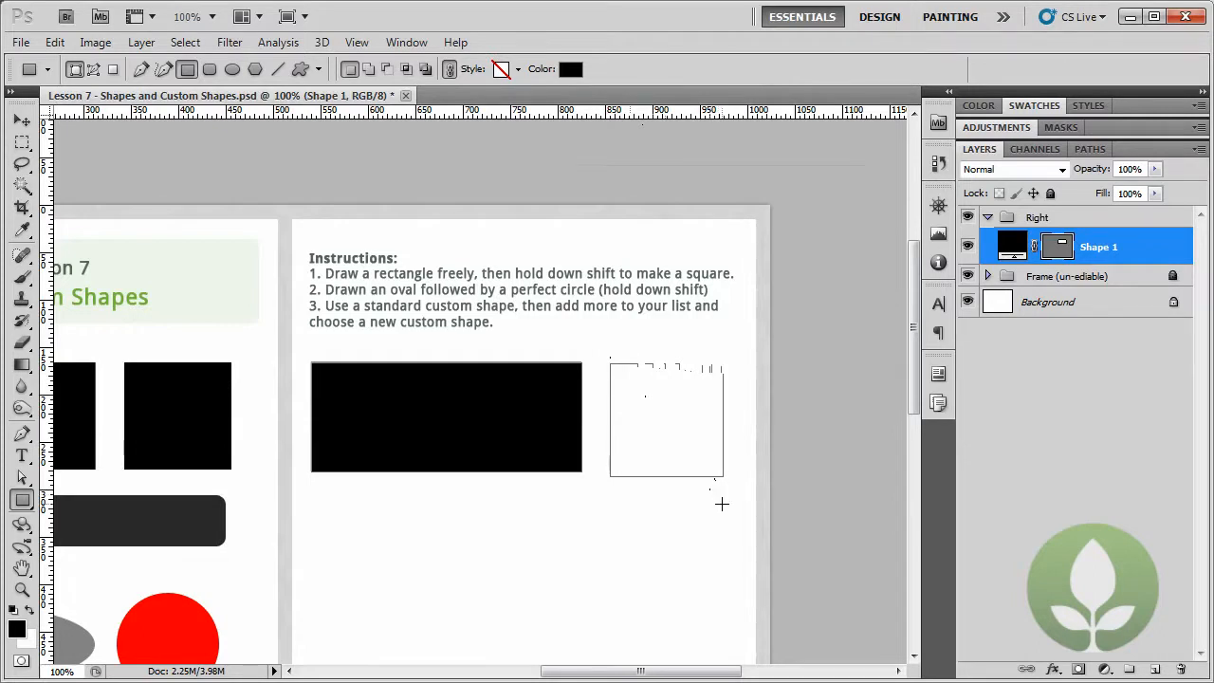
pyautogui.moveTo(721, 505); pyautogui.dragTo(710, 508)
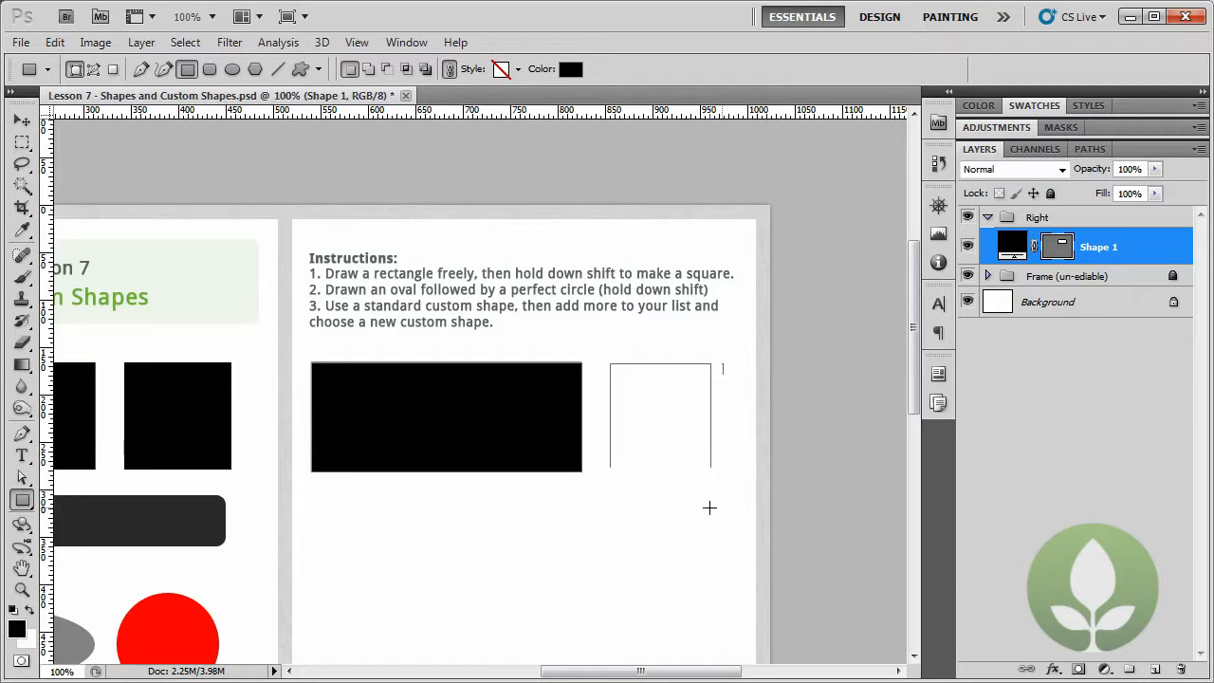
pyautogui.moveTo(709, 507); pyautogui.dragTo(720, 501)
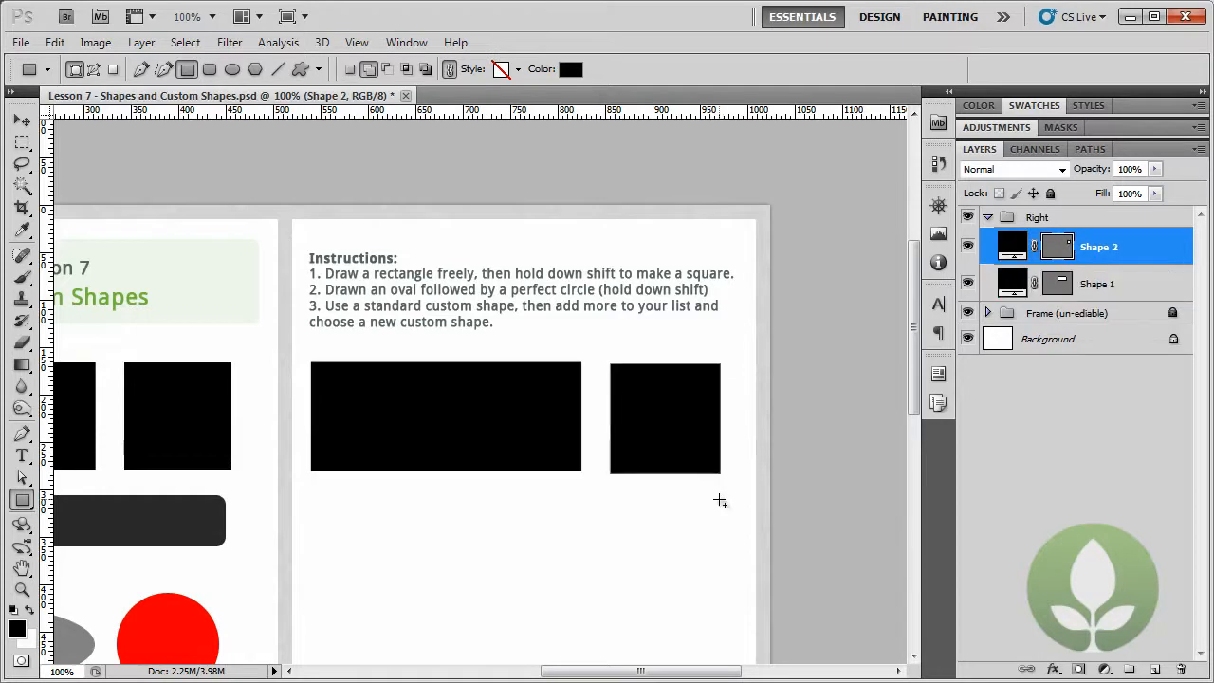
pyautogui.click(54, 42)
pyautogui.click(59, 68)
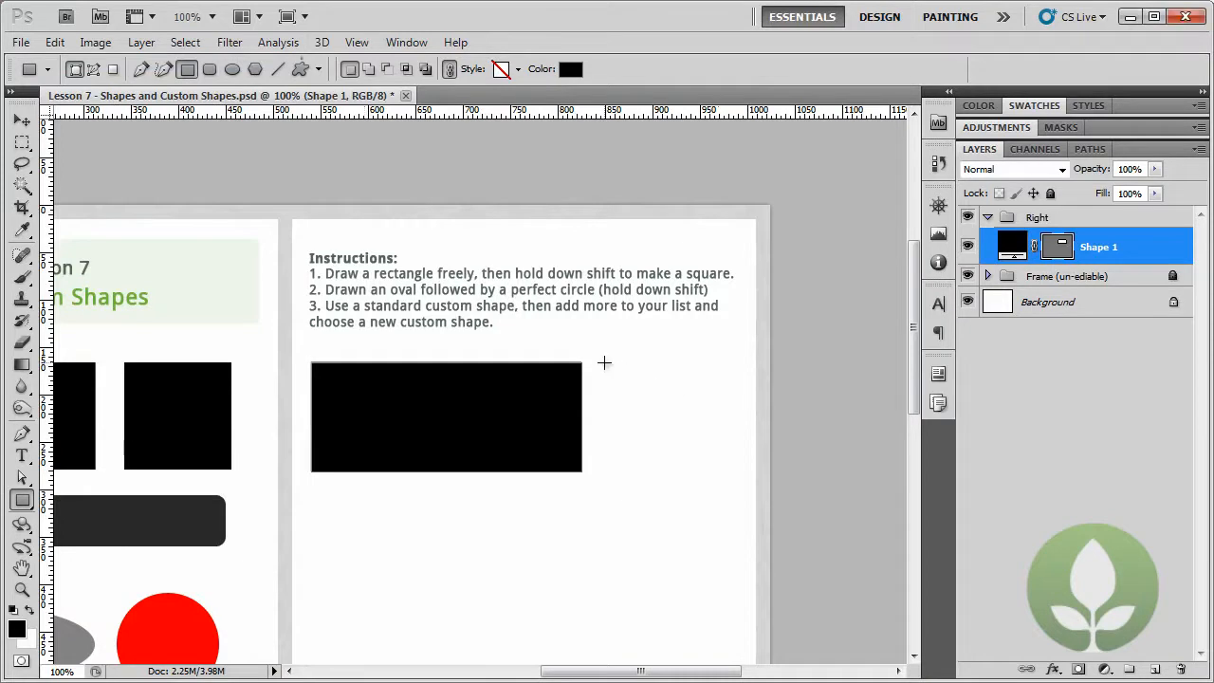
# - Draw a black square with equal sides next to the rectangle under the instructions
pyautogui.moveTo(605, 362); pyautogui.dragTo(714, 510)
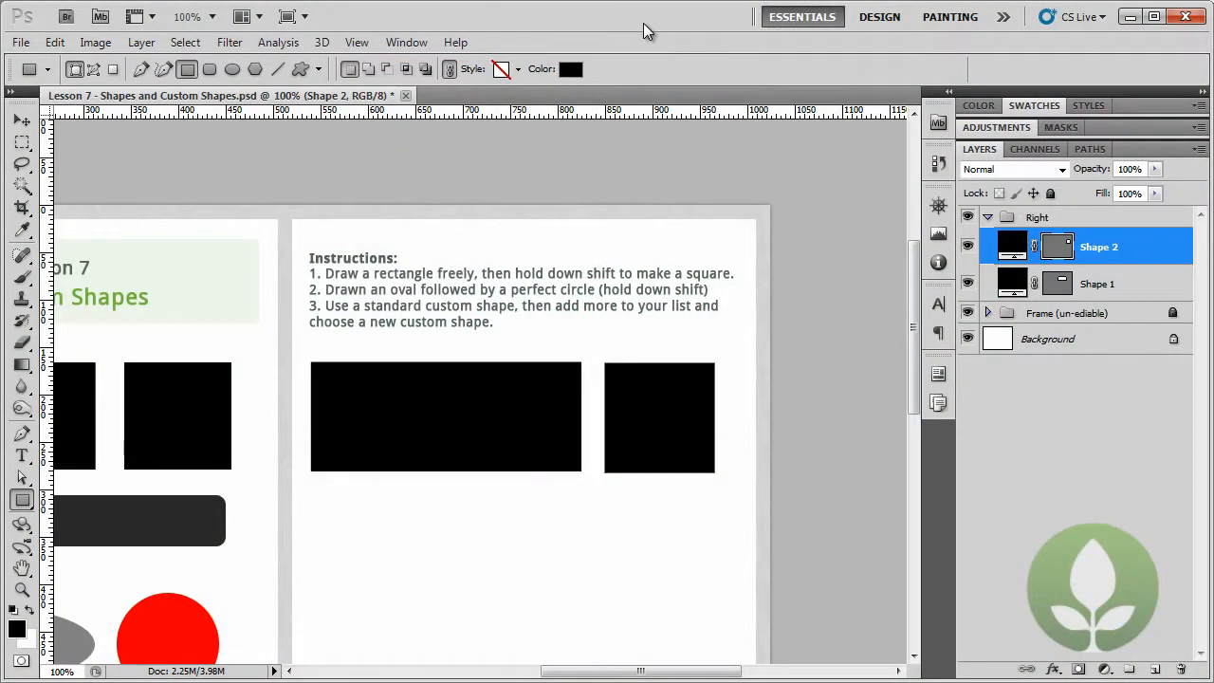
# - Rename the wide rectangle's layer to "Rectangle" and the square's layer to "Square"
pyautogui.doubleClick(1097, 285)
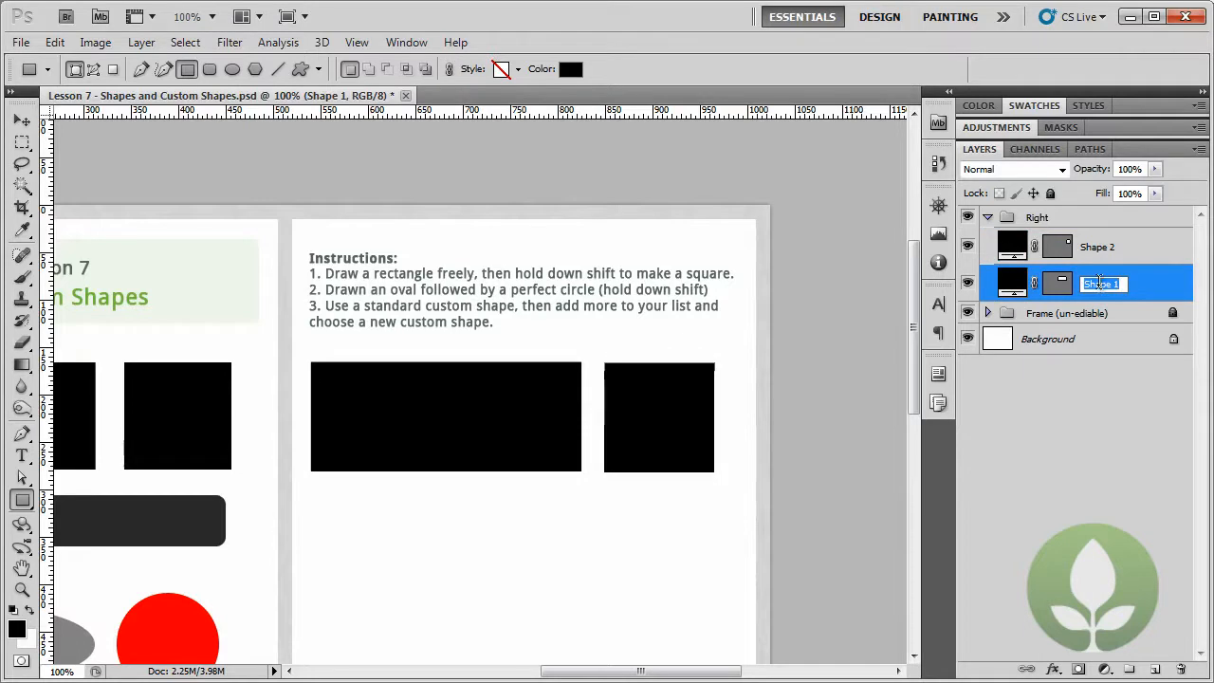
pyautogui.write('Rectangle')
pyautogui.press('Return')
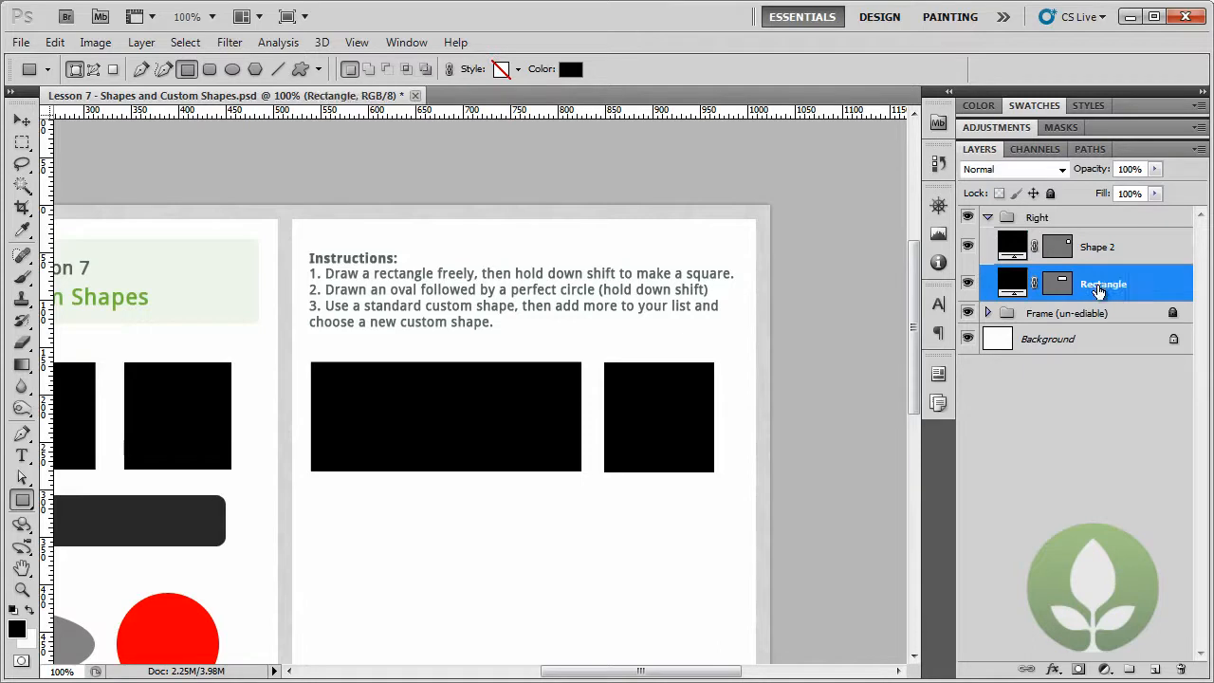
pyautogui.doubleClick(1099, 247)
pyautogui.write('Square')
pyautogui.press('Return')
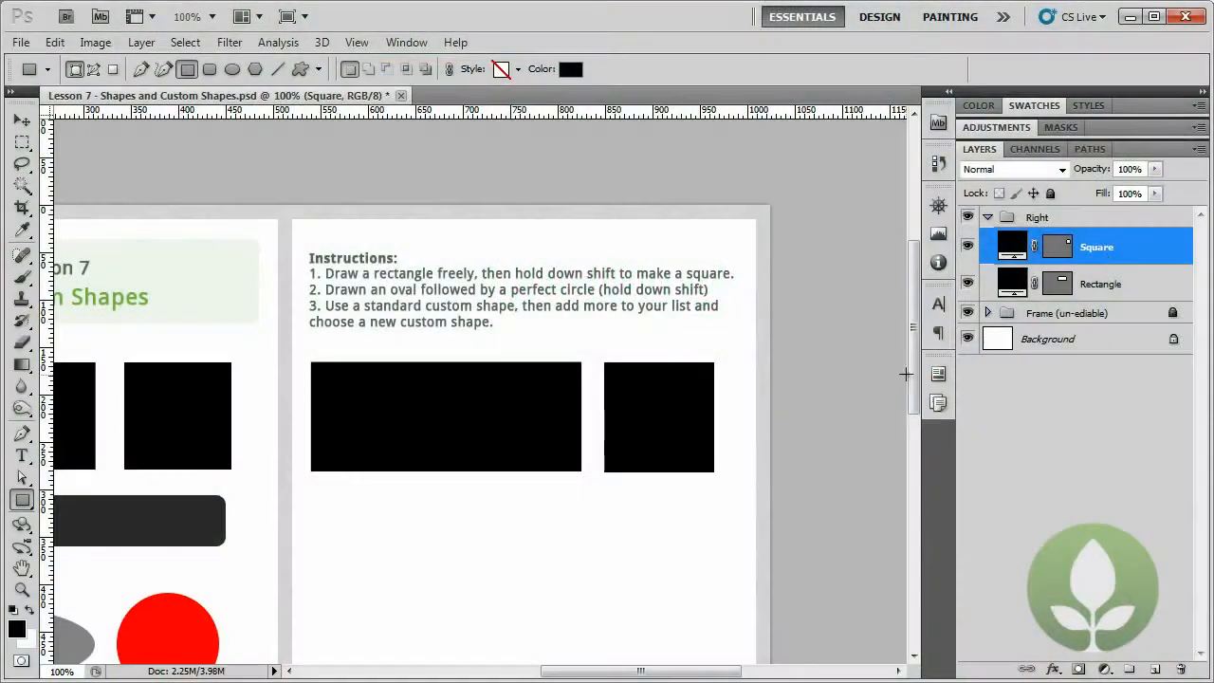
# - Switch to the Rounded Rectangle tool, with the empty area below the rectangle and square in view
pyautogui.moveTo(914, 380); pyautogui.dragTo(914, 422)
pyautogui.moveTo(672, 672); pyautogui.dragTo(639, 673)
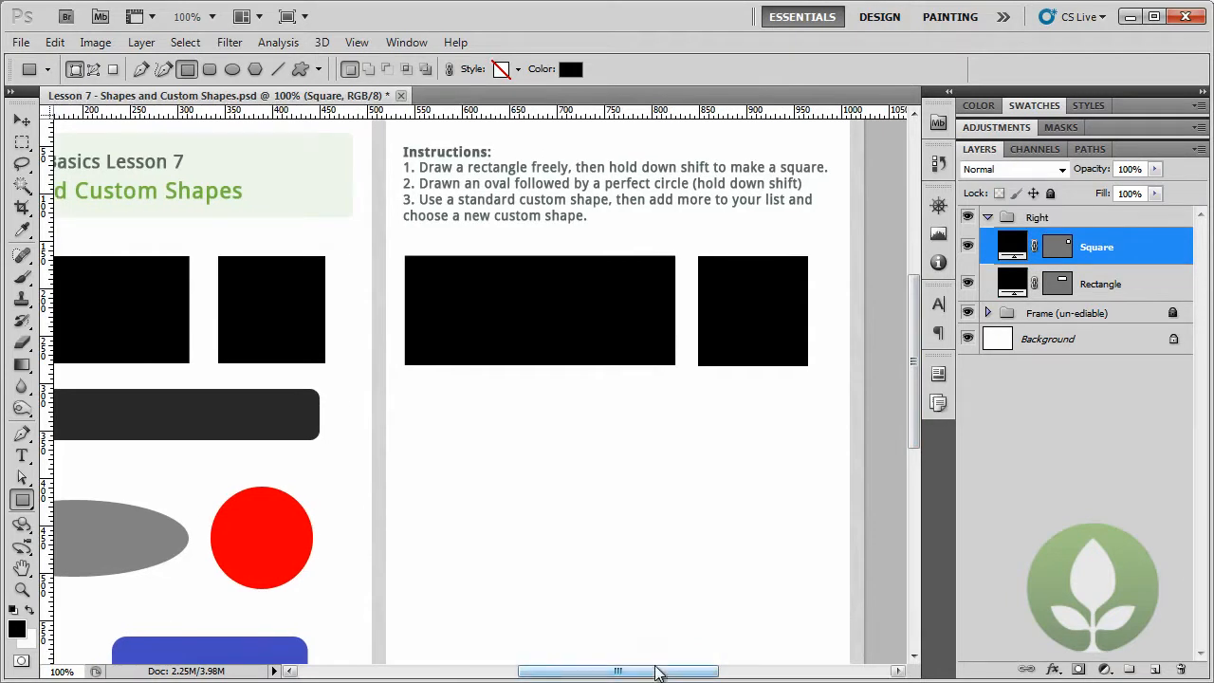
pyautogui.moveTo(23, 500); pyautogui.dragTo(97, 517)
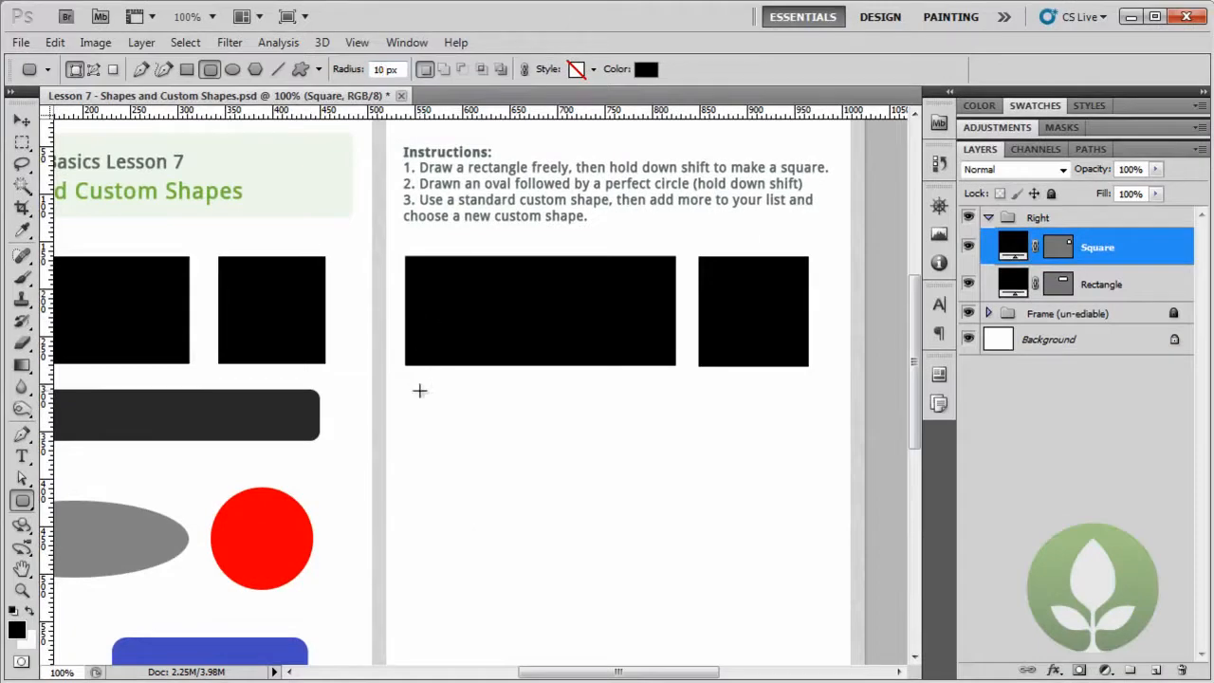
# - Try a wide rounded rectangle with a 10 px corner radius below the rectangle and square, and undo it
pyautogui.moveTo(411, 389); pyautogui.dragTo(805, 446)
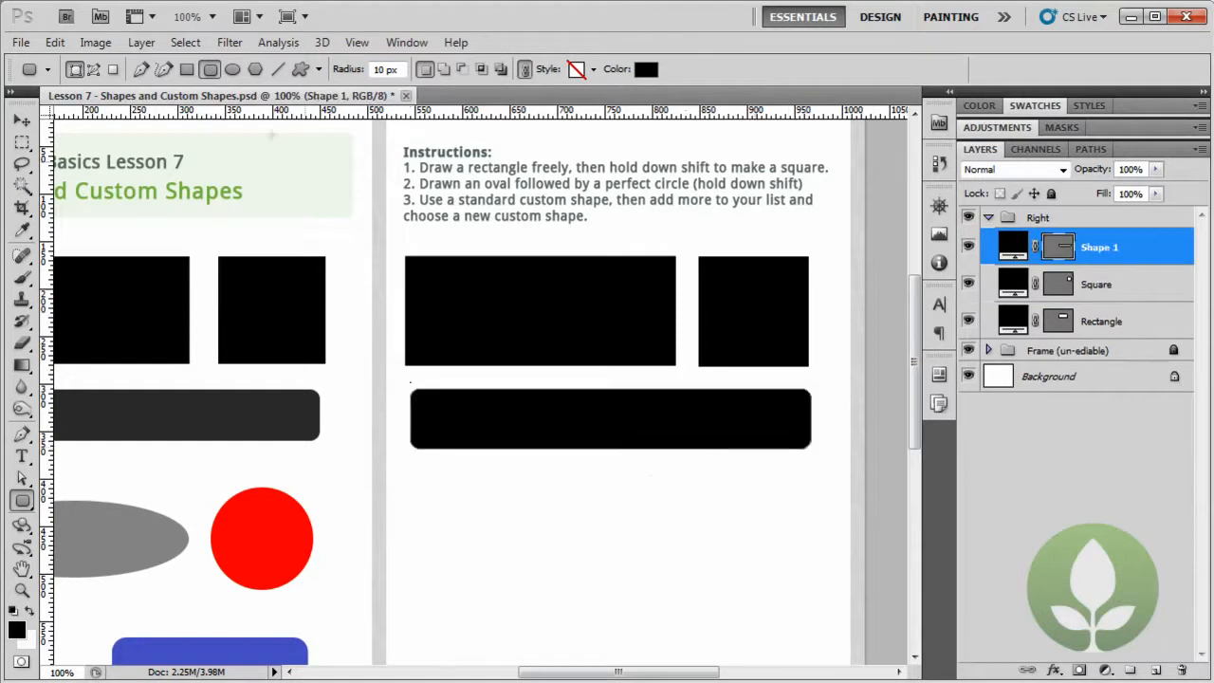
pyautogui.click(55, 43)
pyautogui.click(85, 60)
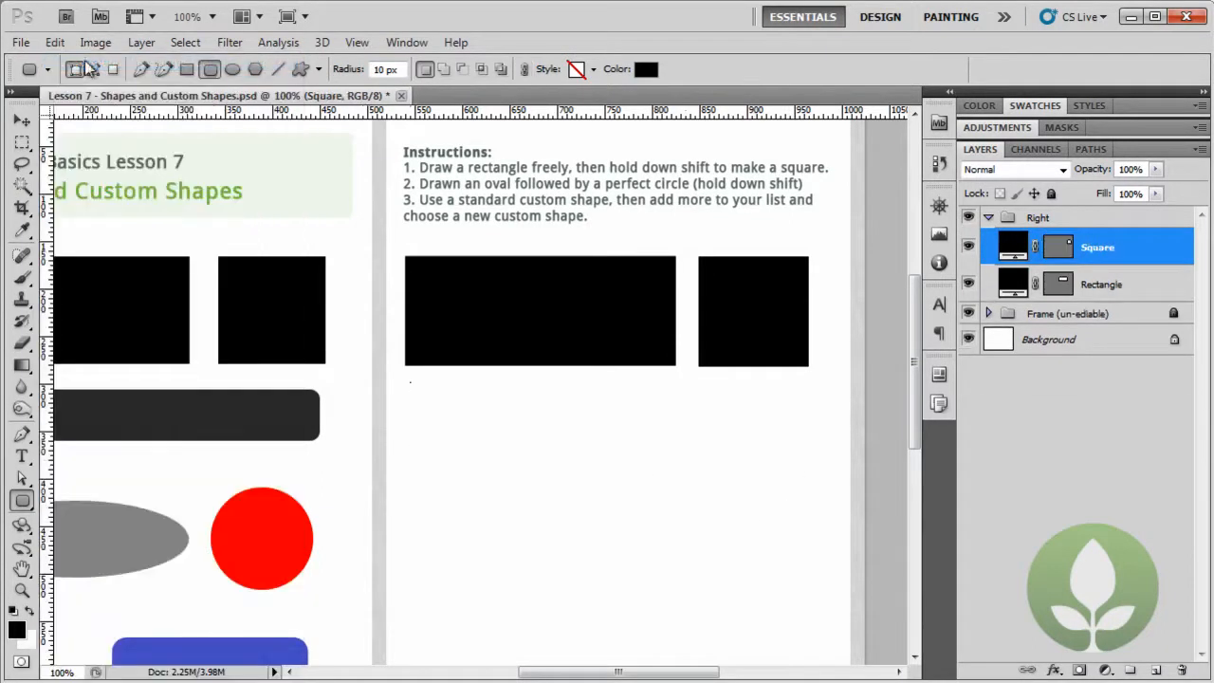
# - Try a large rounded rectangle with a 50 px corner radius below the rectangle and square, and undo it
pyautogui.doubleClick(378, 69)
pyautogui.write('50')
pyautogui.moveTo(409, 384); pyautogui.dragTo(820, 572)
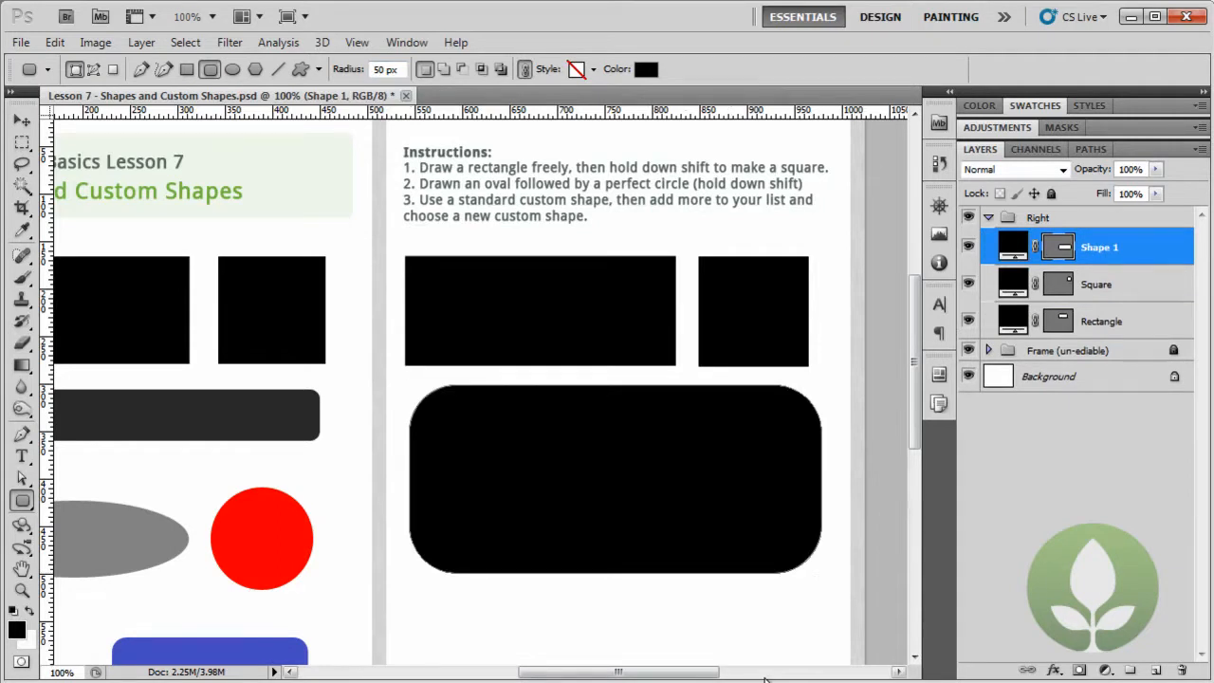
pyautogui.hotkey('ctrl', 'z')
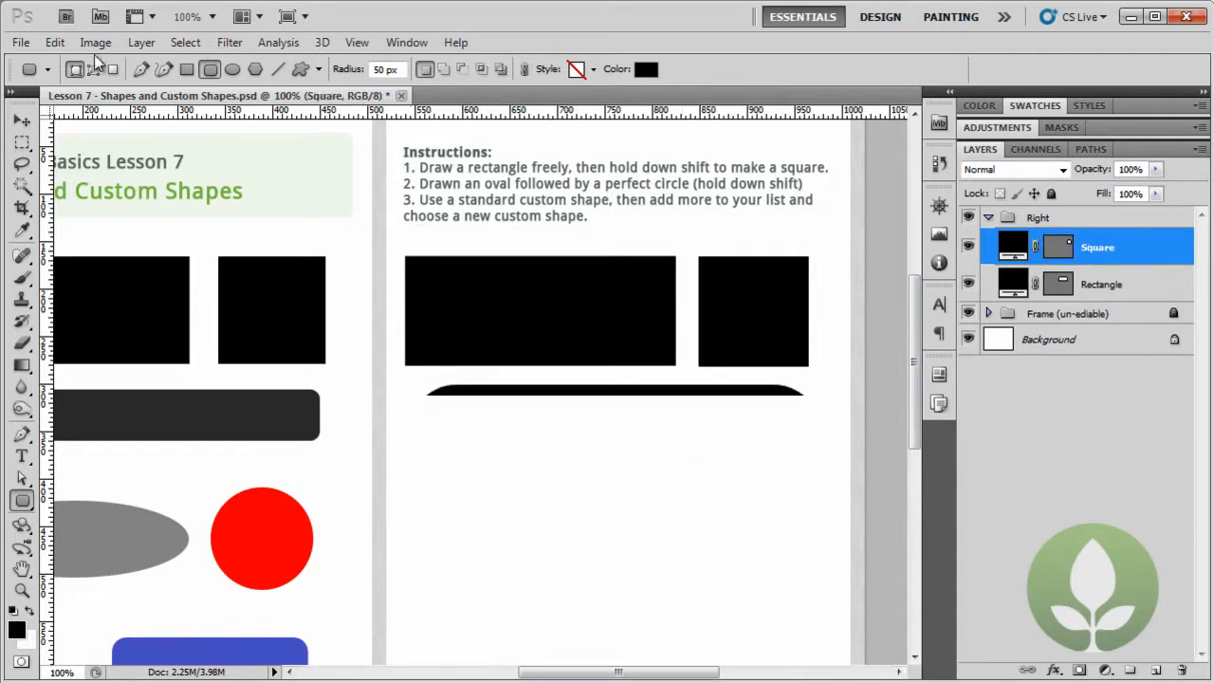
# - Draw a rounded rectangle about 420 px wide with a 10 px corner radius below the rectangle and square, naming its layer "Rounded Rectangle"
pyautogui.doubleClick(382, 70)
pyautogui.write('10')
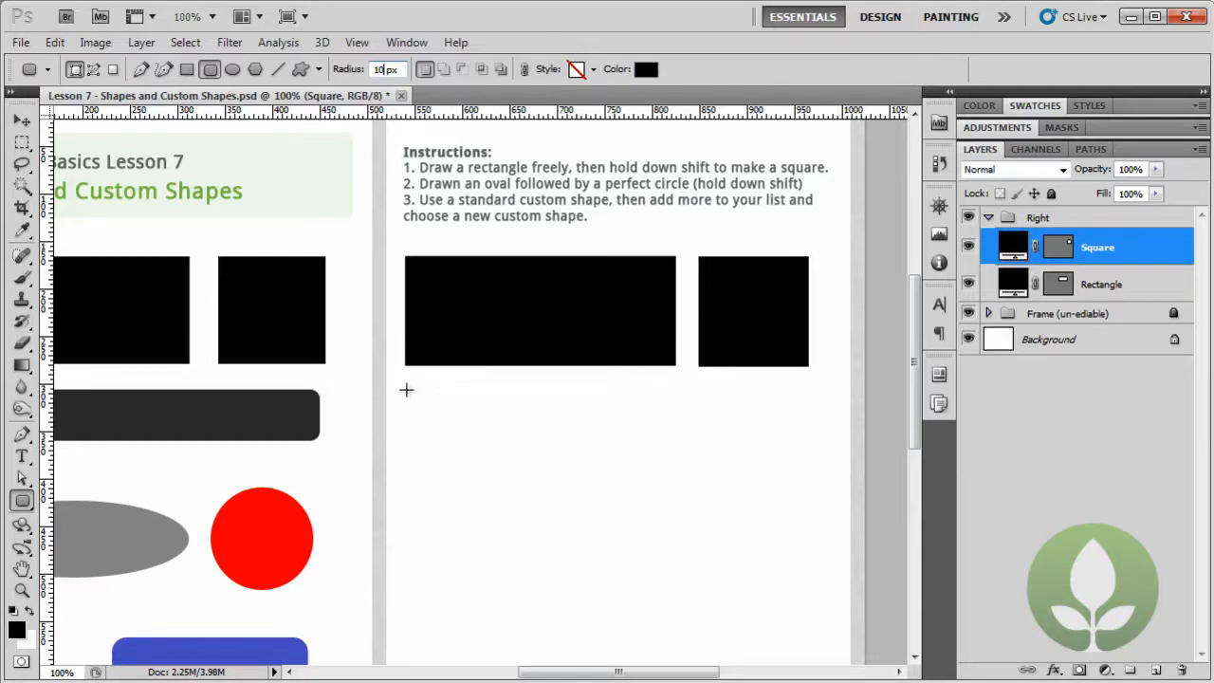
pyautogui.moveTo(406, 389); pyautogui.dragTo(807, 442)
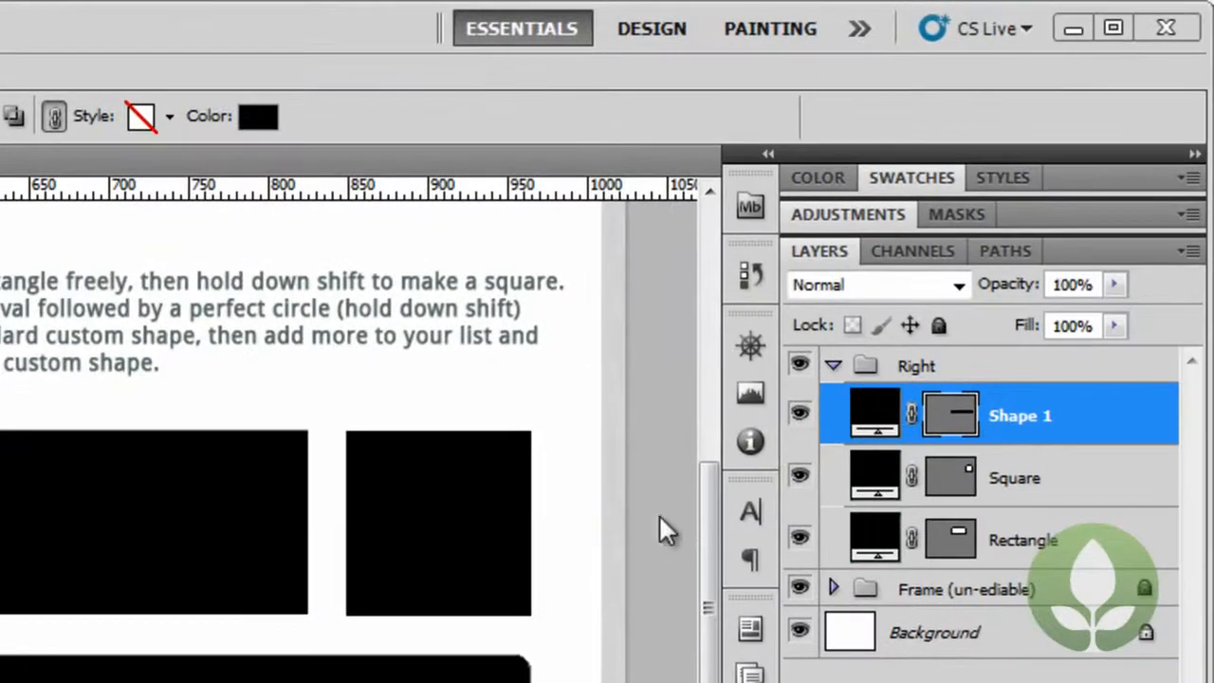
pyautogui.doubleClick(1016, 416)
pyautogui.write('Rounded Rec')
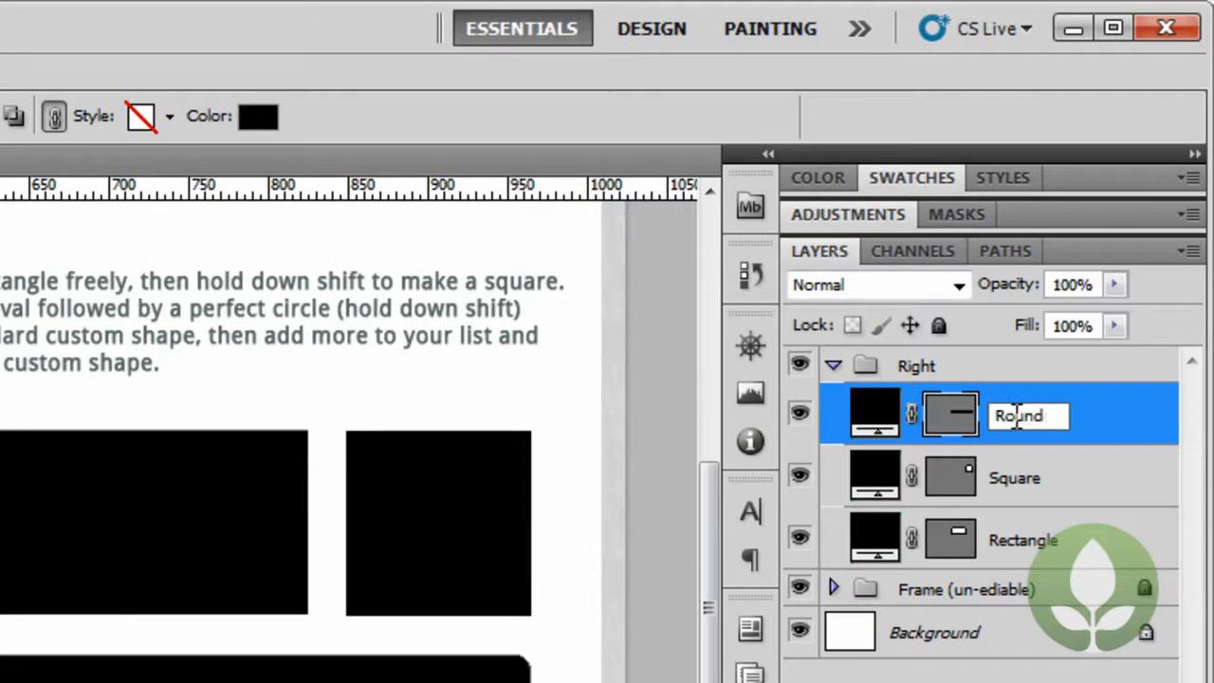
pyautogui.write('tangle')
pyautogui.press('Return')
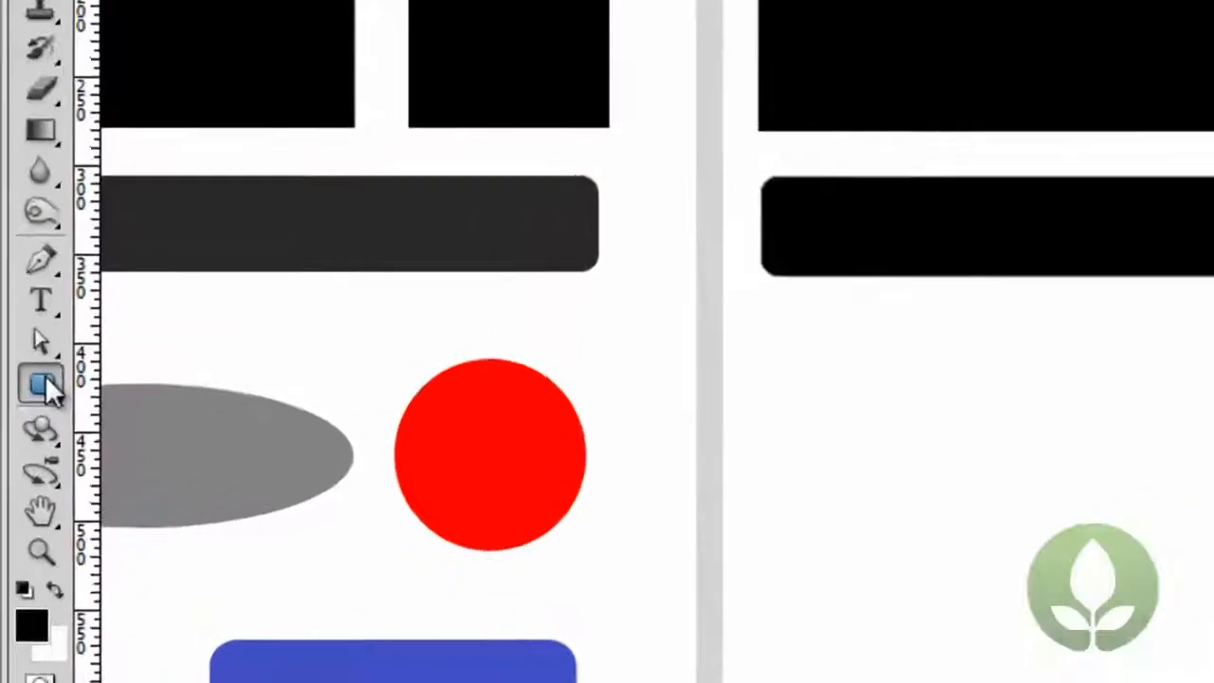
# - Draw an ellipse about 275 px wide and 78 px high below the rounded rectangle and name its layer "Oval"
pyautogui.click(24, 496)
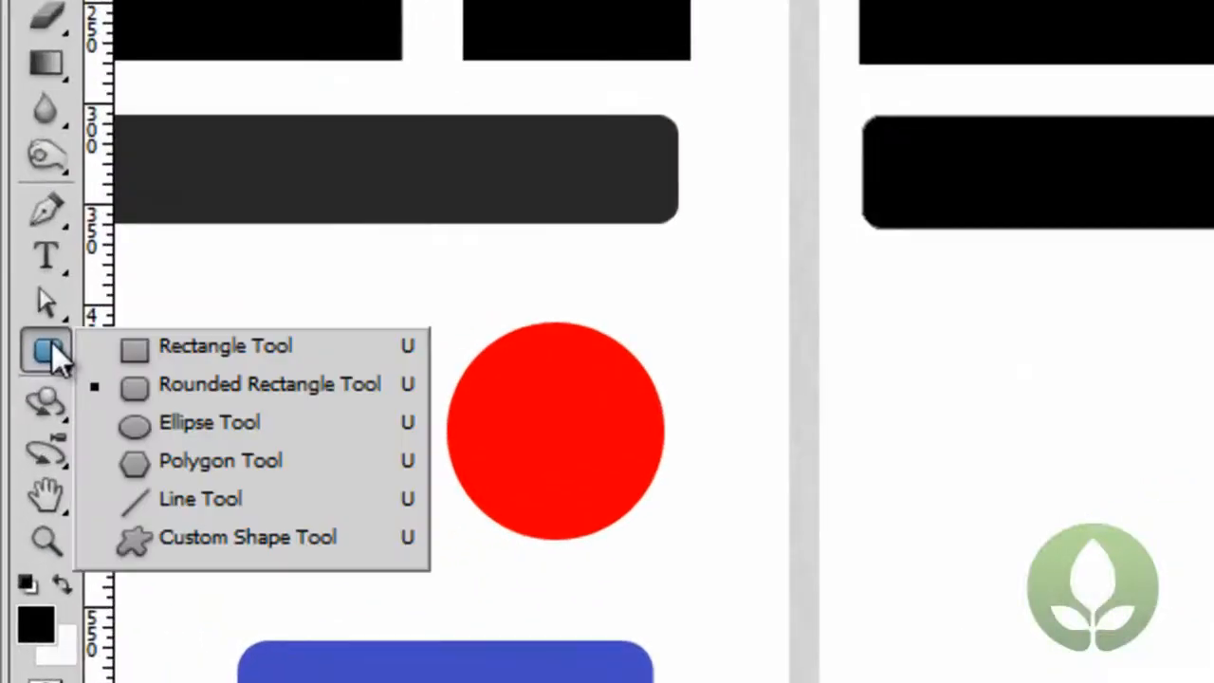
pyautogui.click(254, 429)
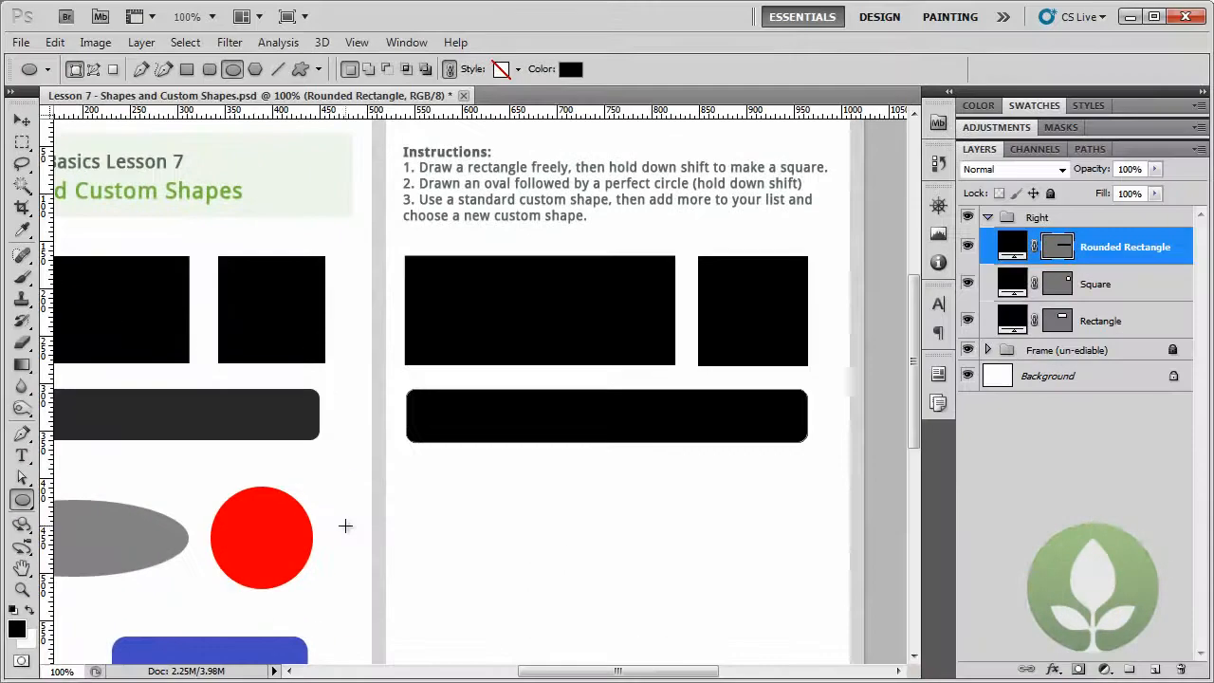
pyautogui.moveTo(412, 499); pyautogui.dragTo(674, 574)
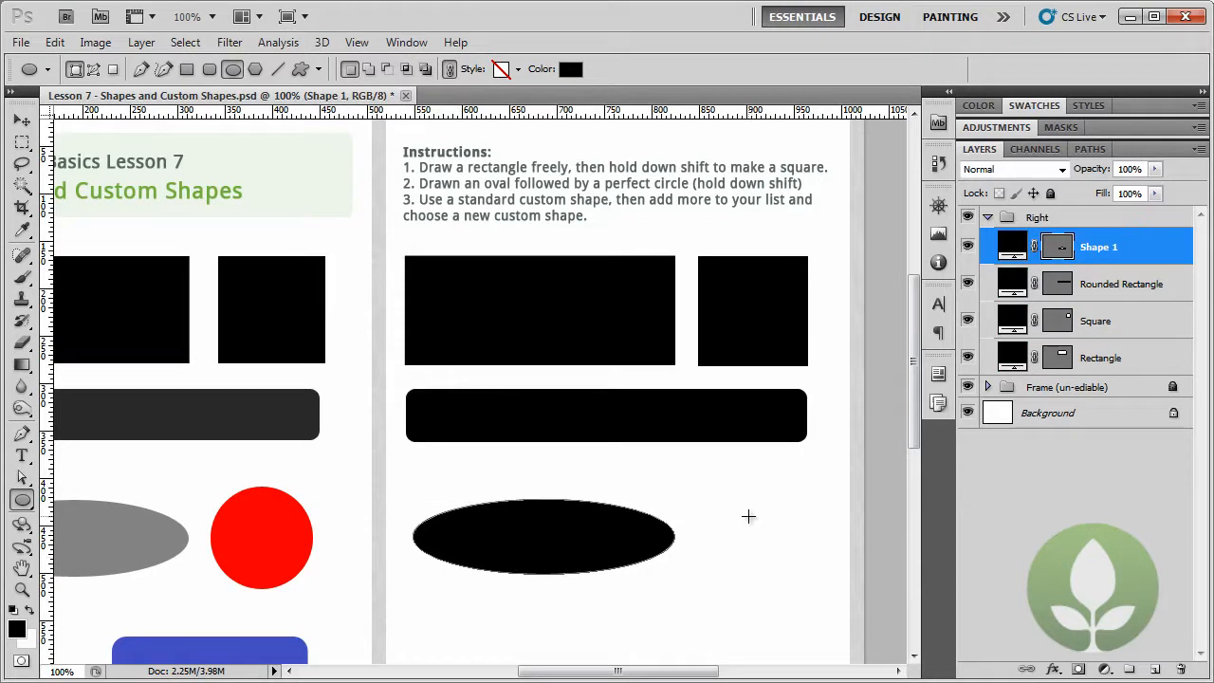
pyautogui.doubleClick(1106, 247)
pyautogui.press('Return')
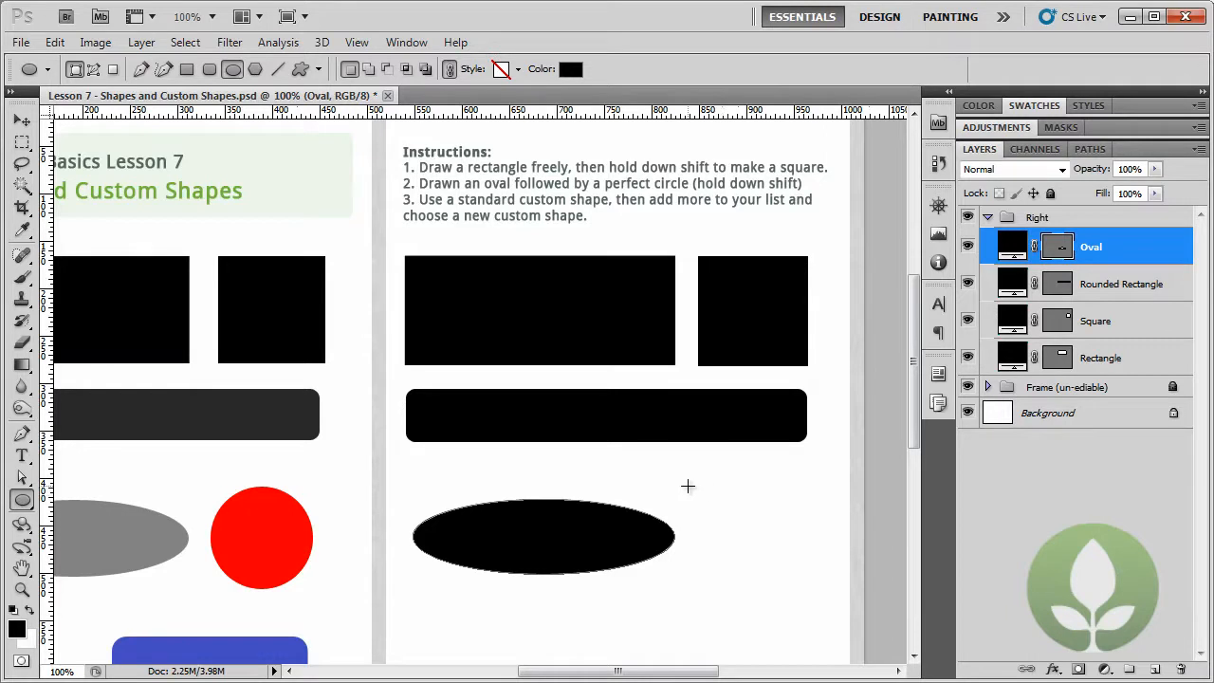
# - Draw a perfect circle about 112 px in diameter beside the oval and name its layer "Circle"
pyautogui.moveTo(701, 481); pyautogui.dragTo(800, 588)
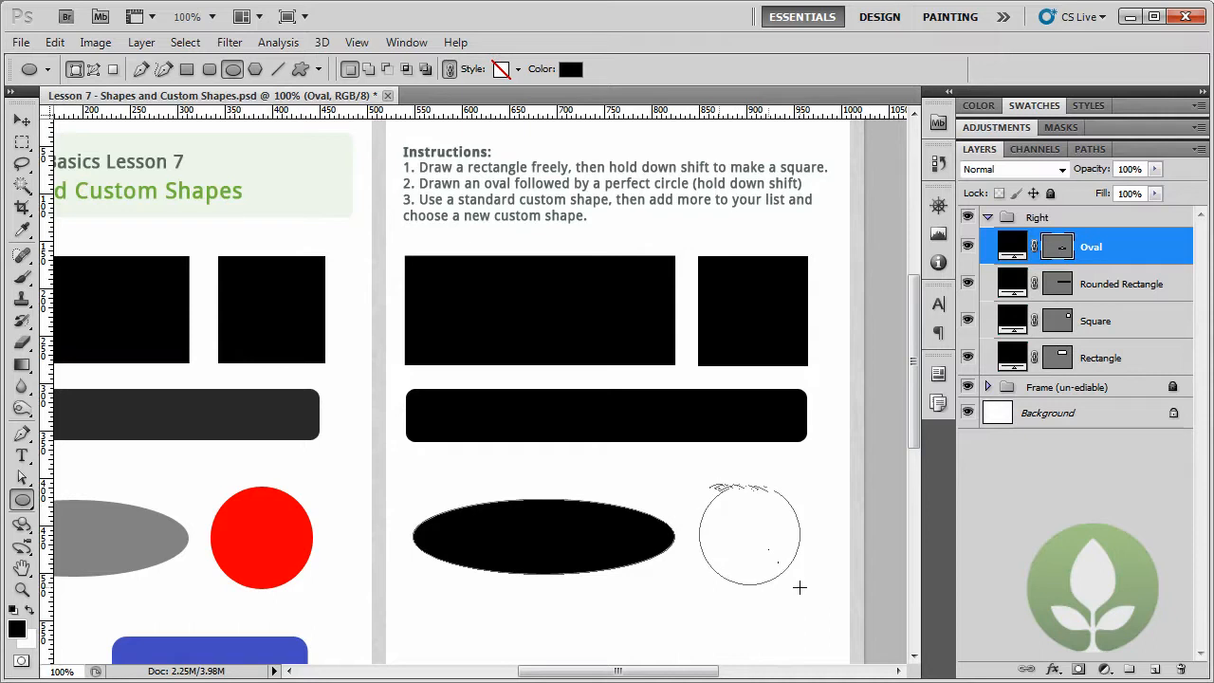
pyautogui.moveTo(800, 588); pyautogui.dragTo(806, 591)
pyautogui.moveTo(806, 591); pyautogui.dragTo(806, 591)
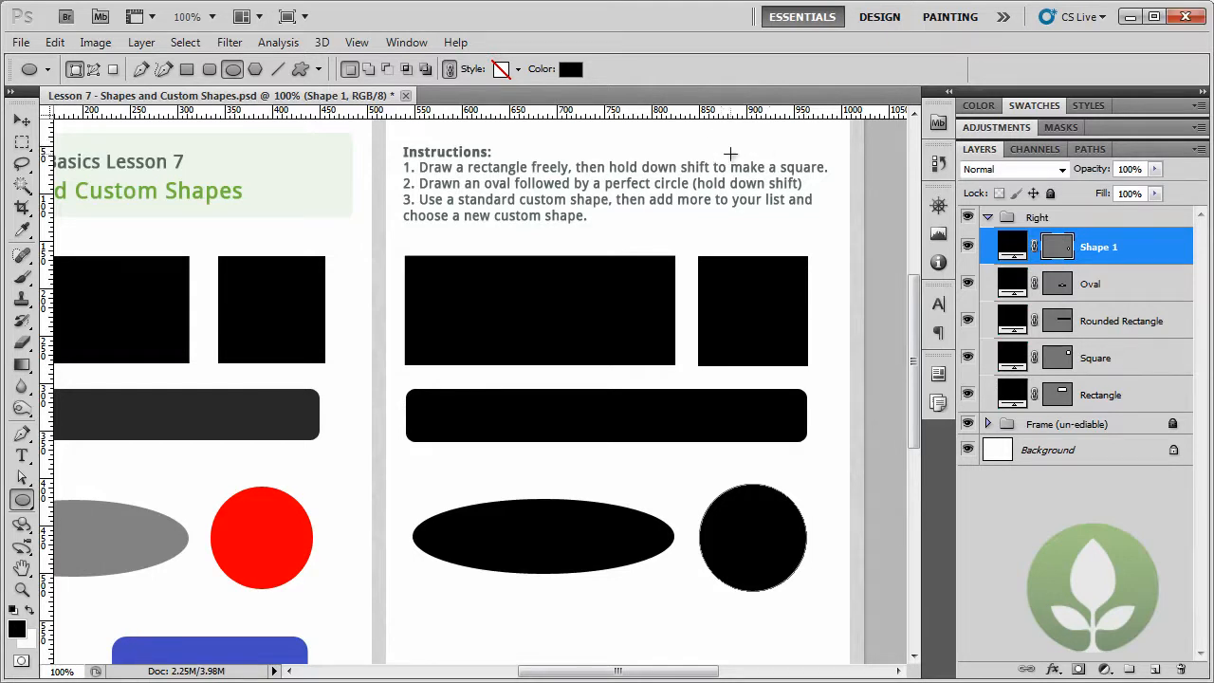
pyautogui.doubleClick(1102, 248)
pyautogui.write('Circl')
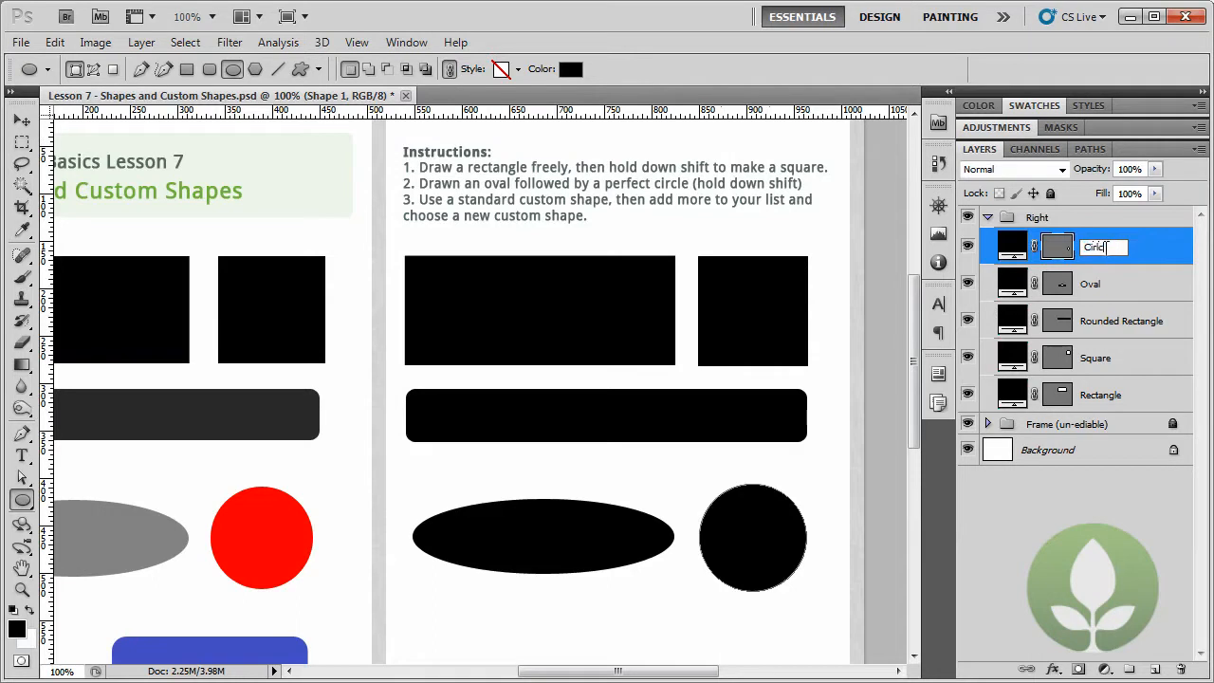
pyautogui.write('e')
pyautogui.press('Return')
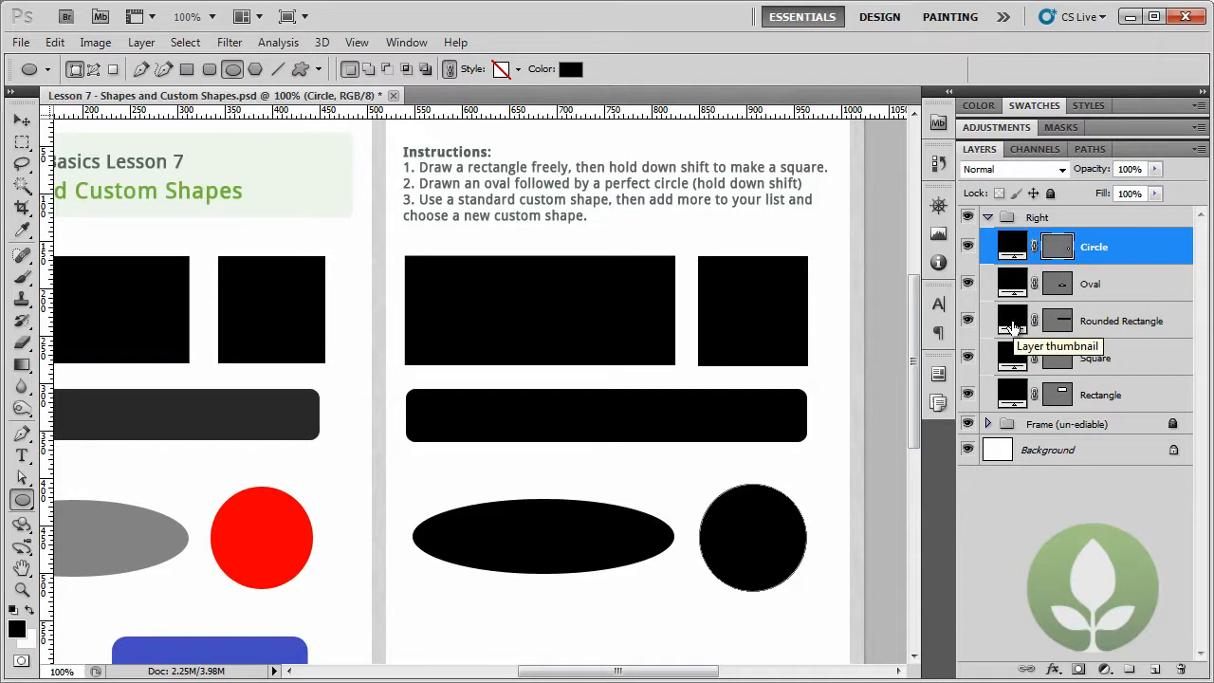
# - Change the circle's fill colour to pure red (#ff0000)
pyautogui.doubleClick(1017, 247)
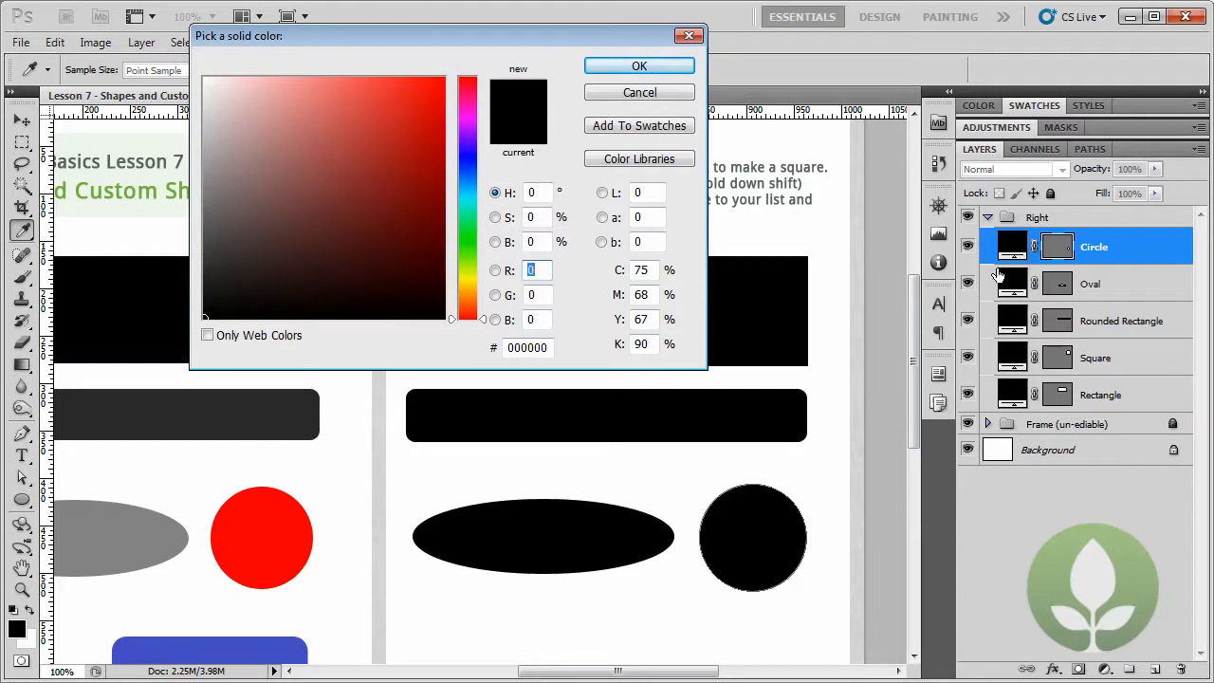
pyautogui.click(414, 102)
pyautogui.moveTo(413, 103); pyautogui.dragTo(445, 76)
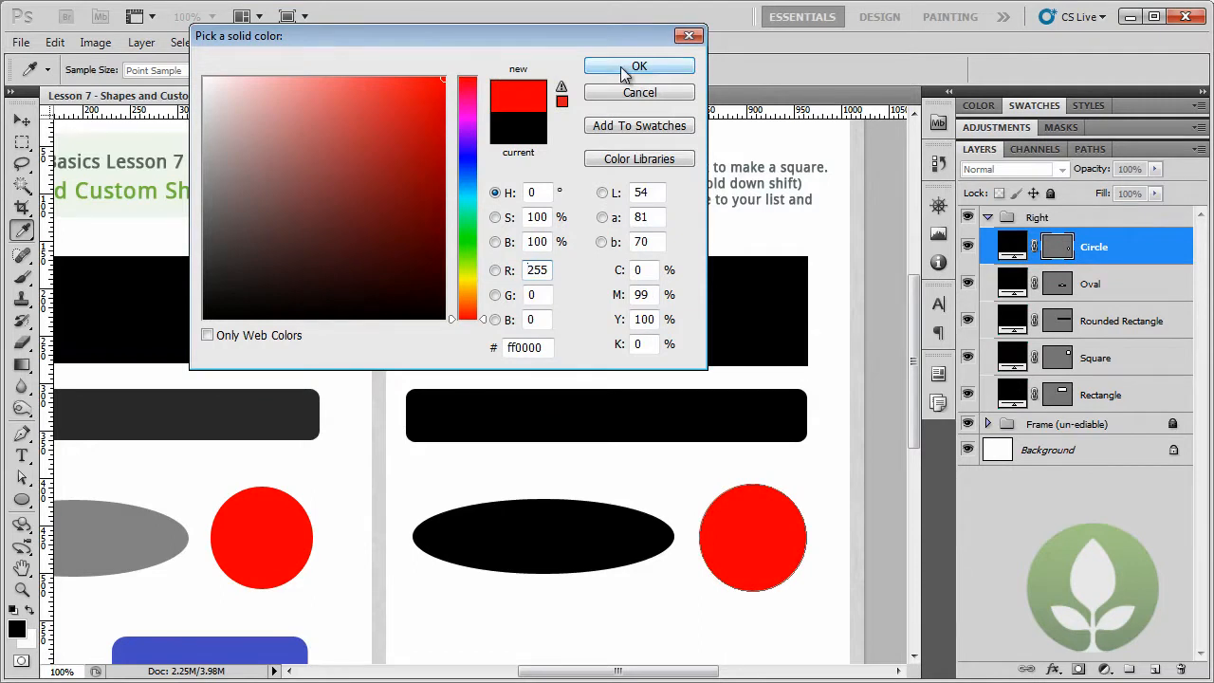
pyautogui.click(620, 67)
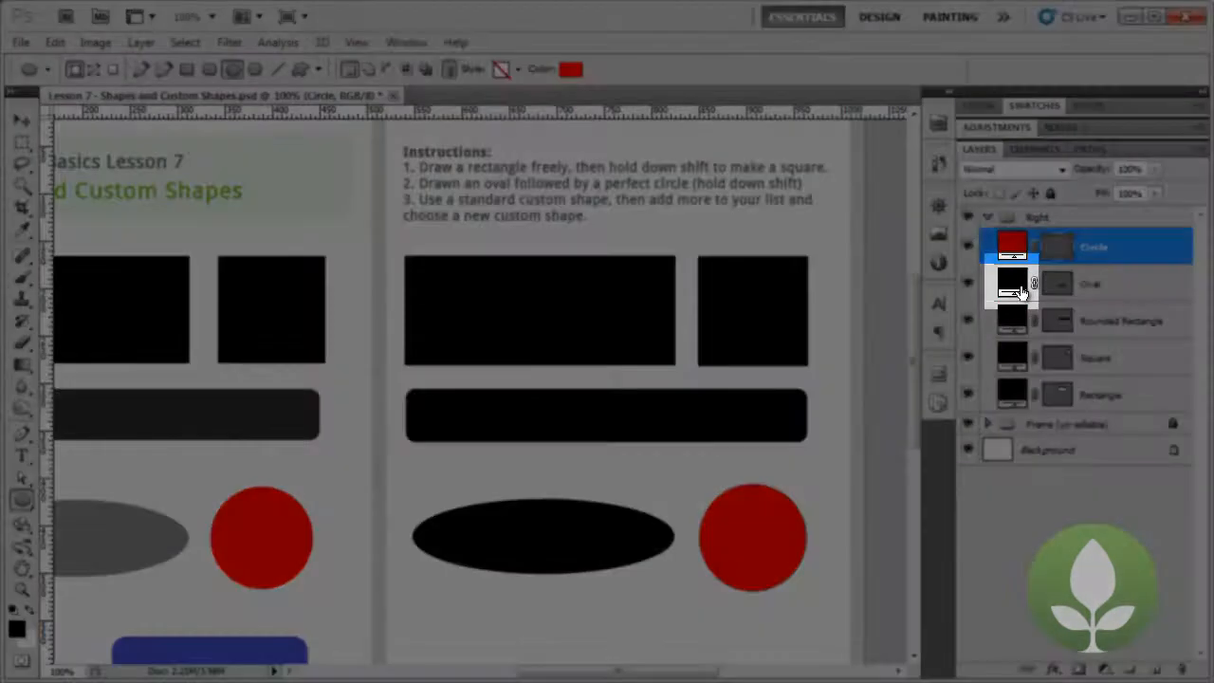
# - Recolour the Oval layer with the grey #8e8e8e sampled from the sample oval on the left page
pyautogui.doubleClick(1012, 283)
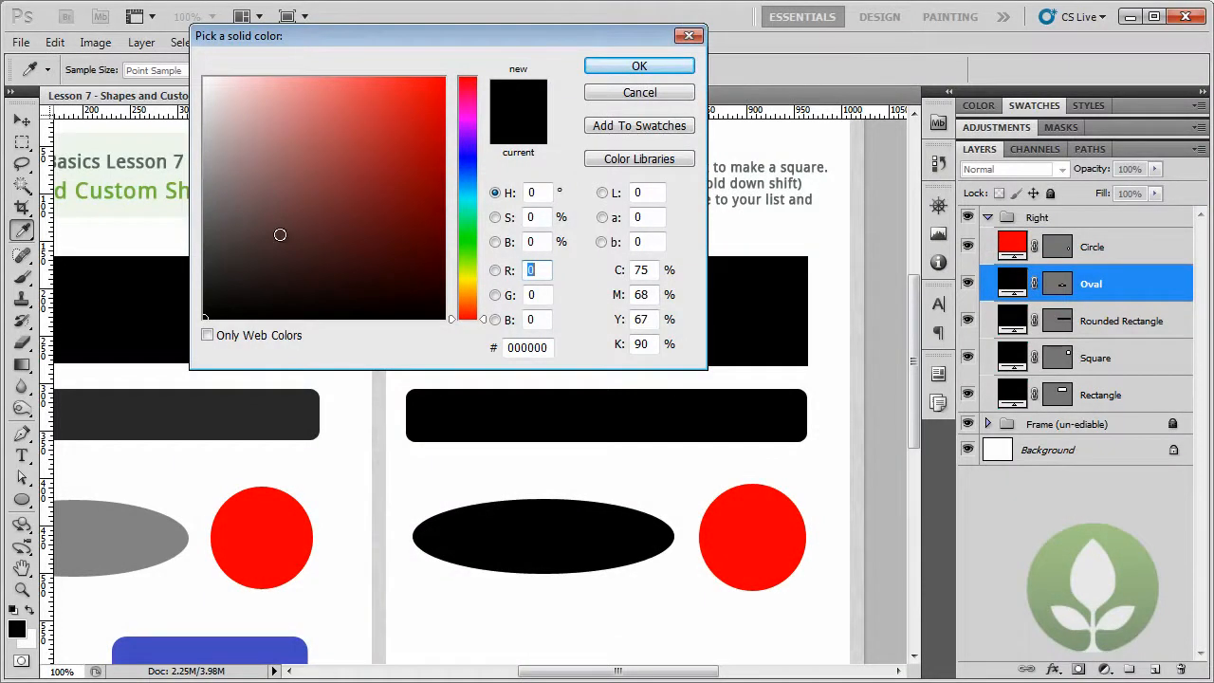
pyautogui.click(280, 235)
pyautogui.click(374, 136)
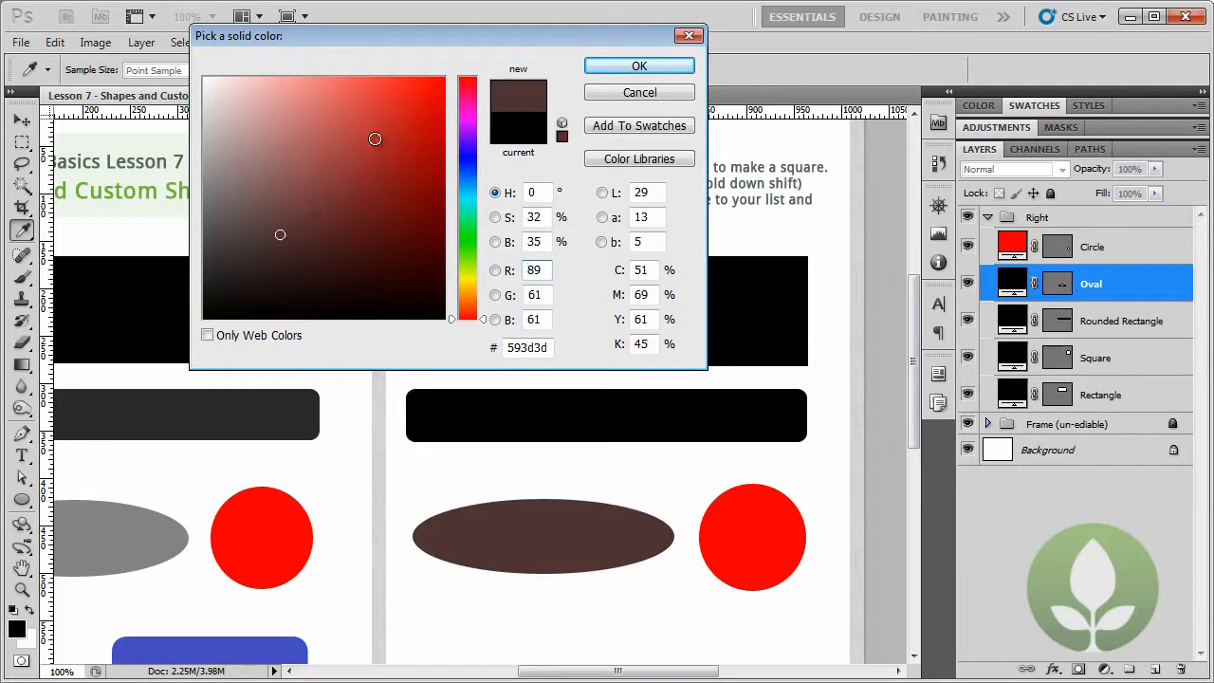
pyautogui.click(395, 267)
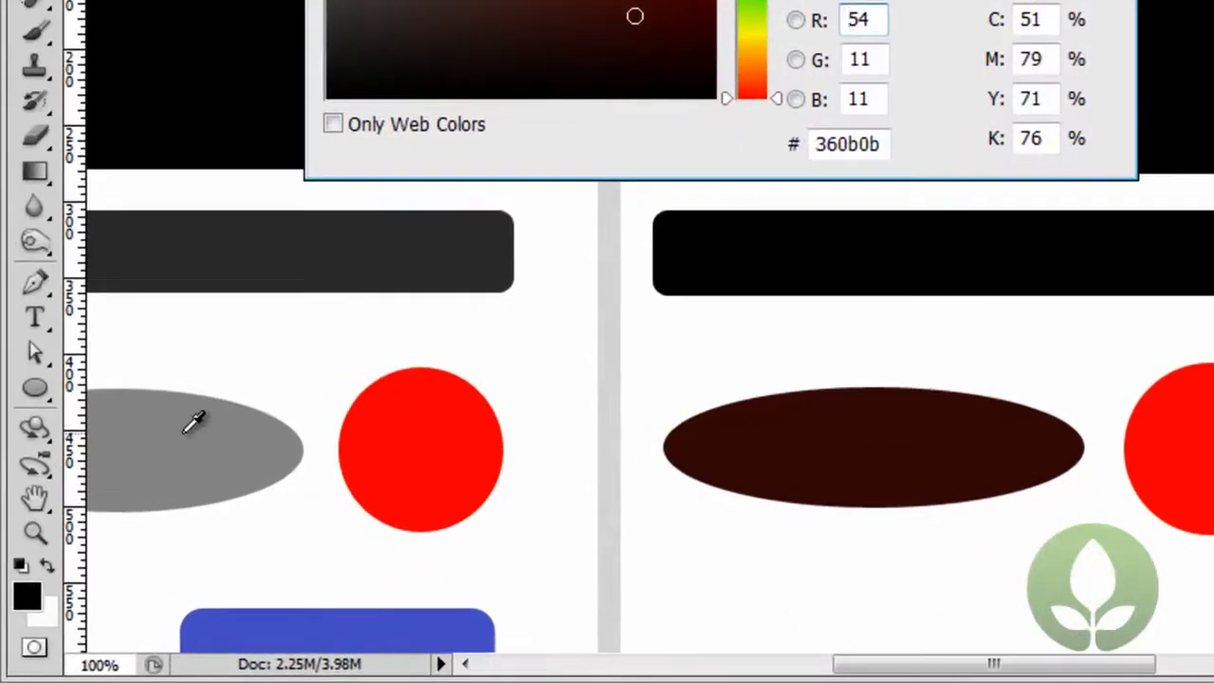
pyautogui.click(186, 431)
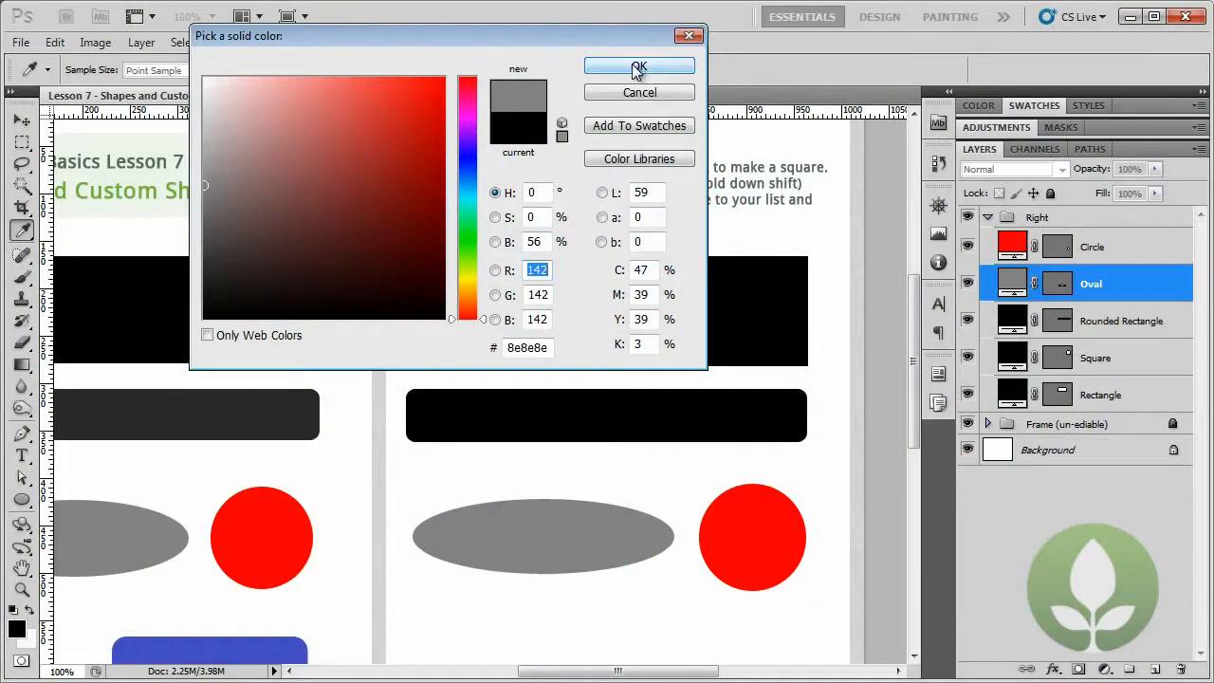
pyautogui.click(638, 69)
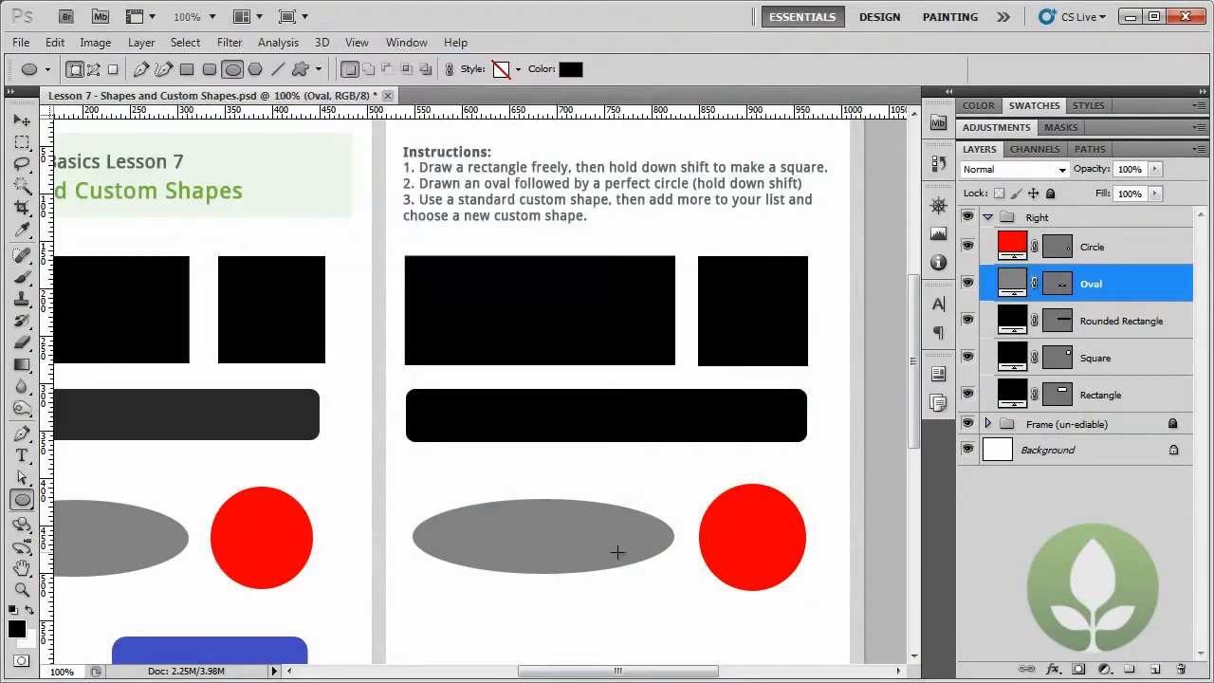
# - With the Circle layer selected, draw a red Thumb Tack custom shape about 148 px tall below the oval on the right page
pyautogui.moveTo(601, 569); pyautogui.dragTo(624, 380)
pyautogui.moveTo(414, 428); pyautogui.dragTo(512, 424)
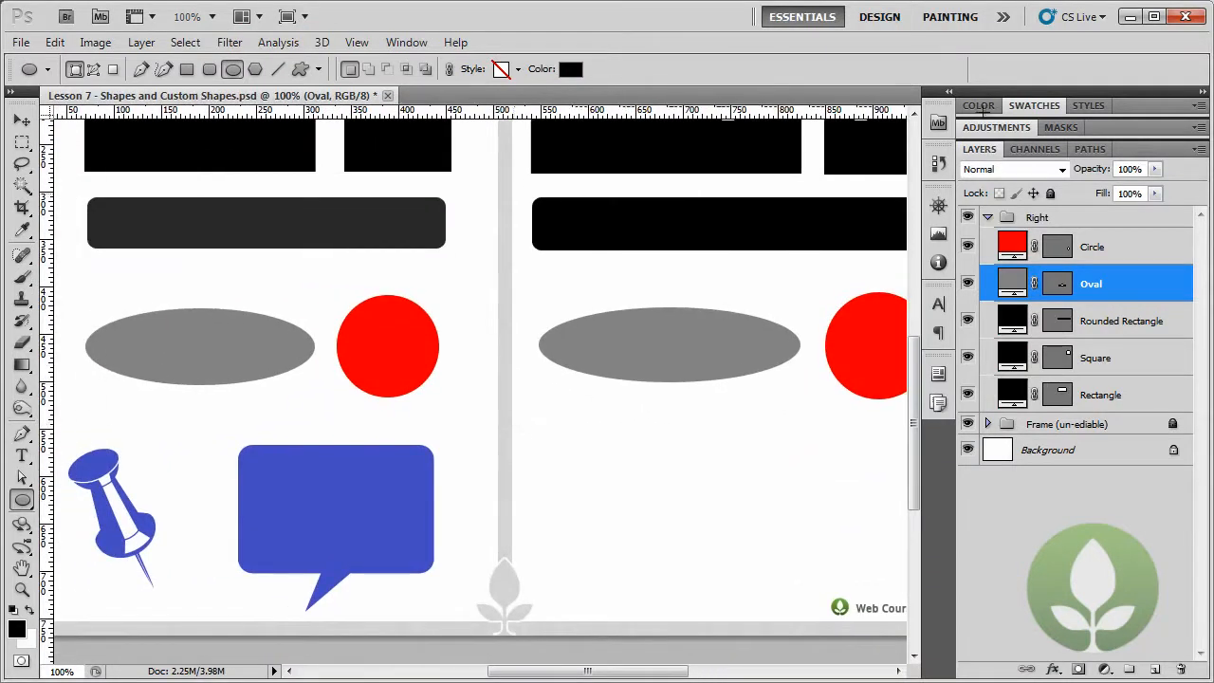
pyautogui.click(1094, 247)
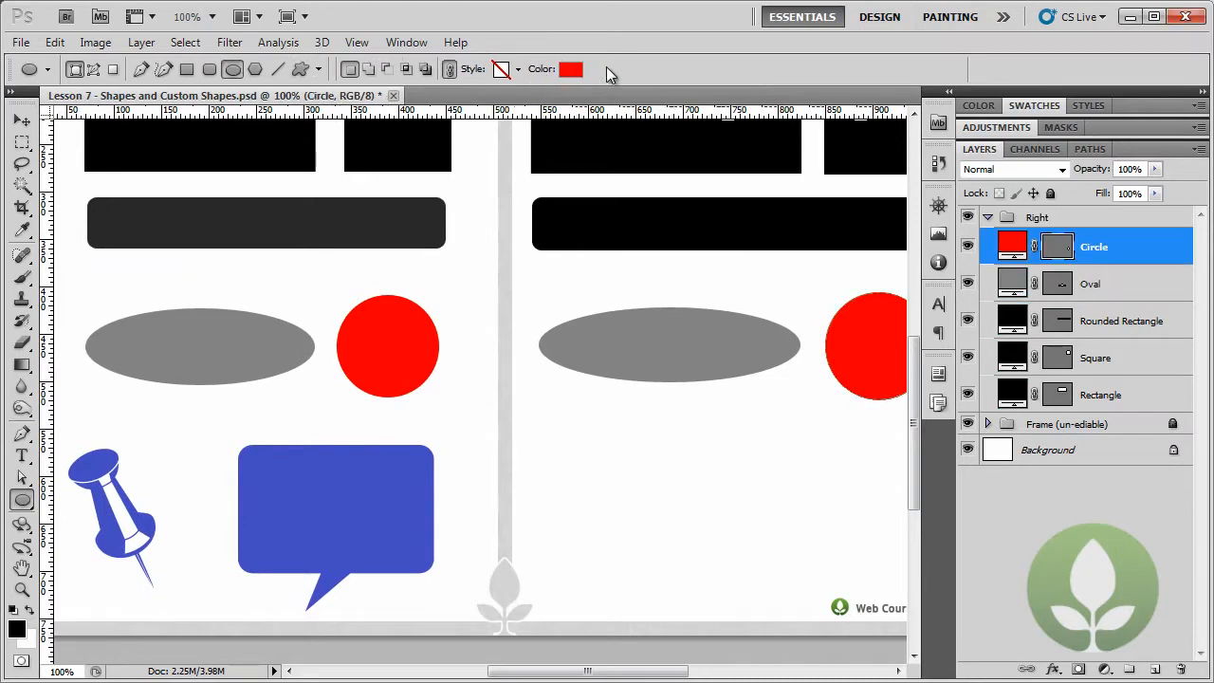
pyautogui.click(23, 500)
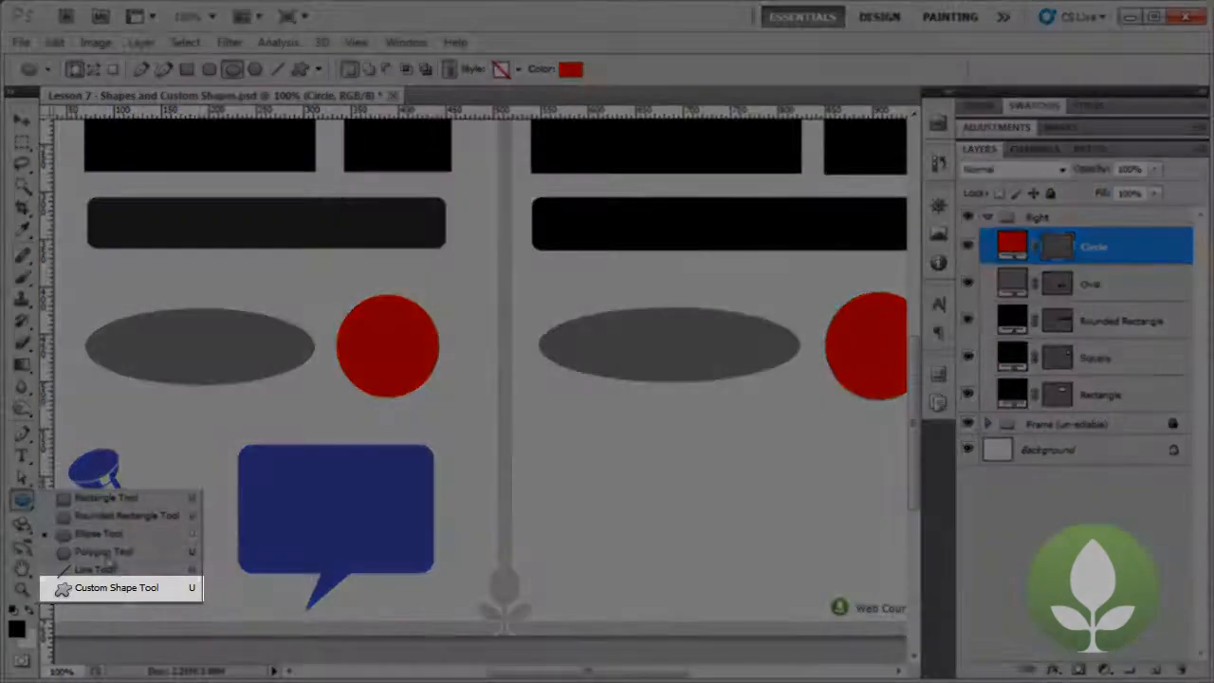
pyautogui.click(119, 589)
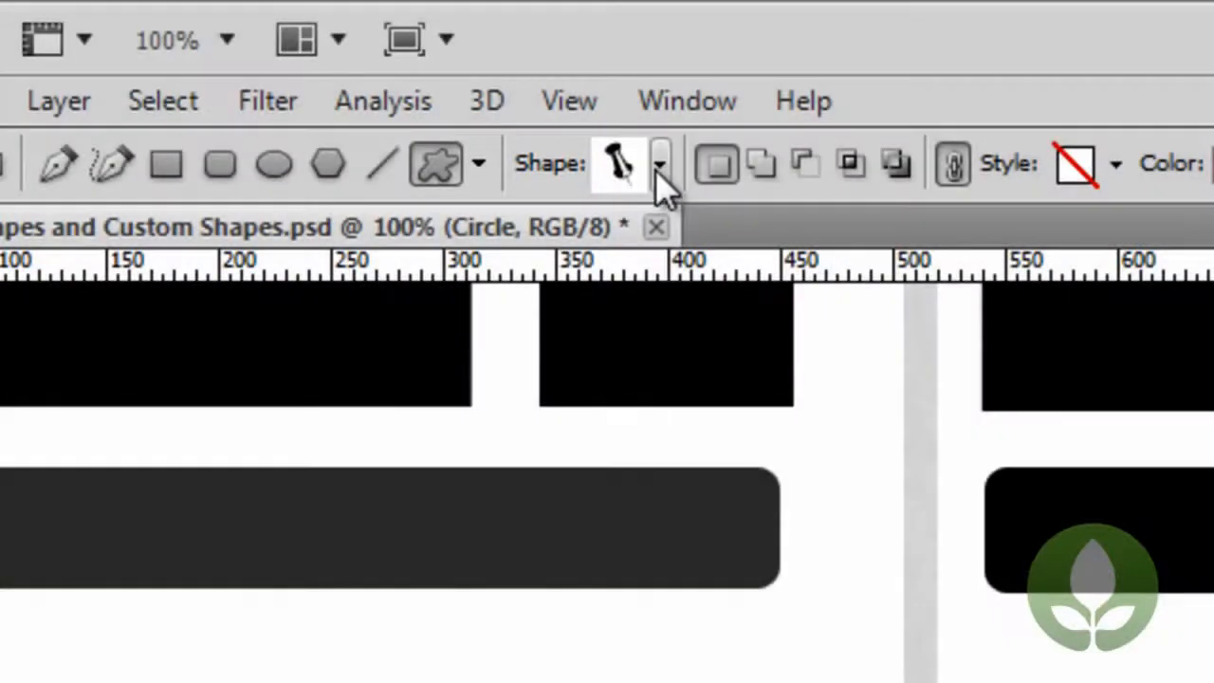
pyautogui.click(657, 169)
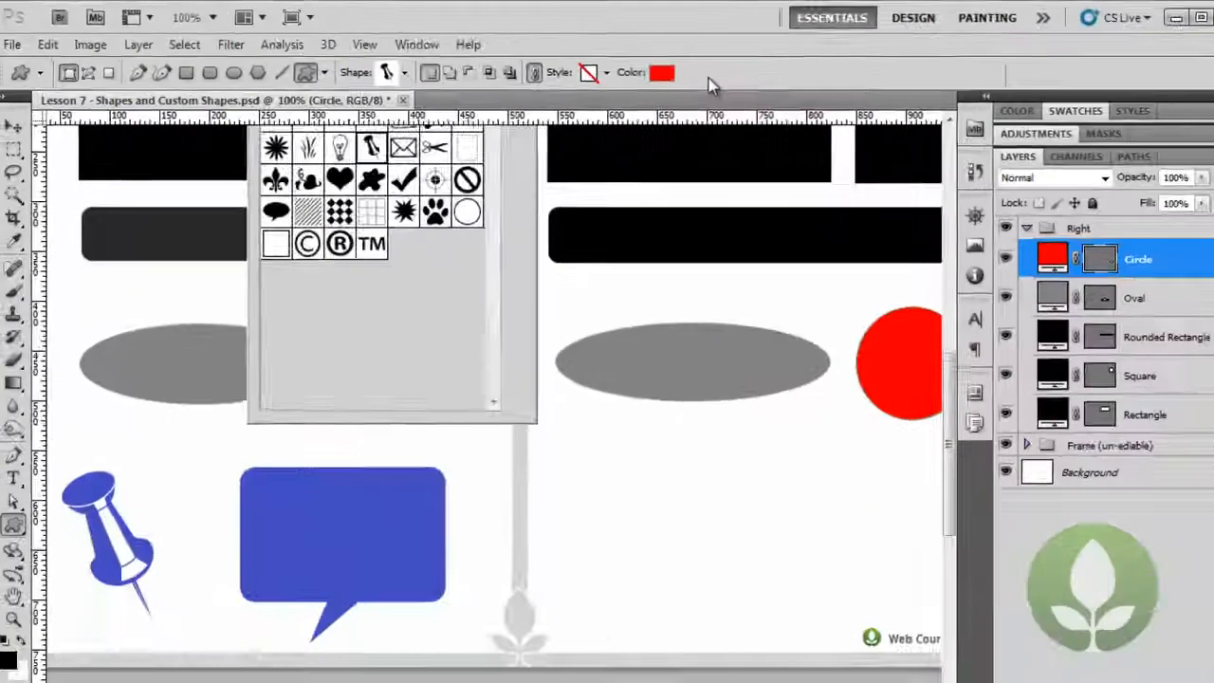
pyautogui.click(708, 78)
pyautogui.moveTo(543, 422); pyautogui.dragTo(640, 562)
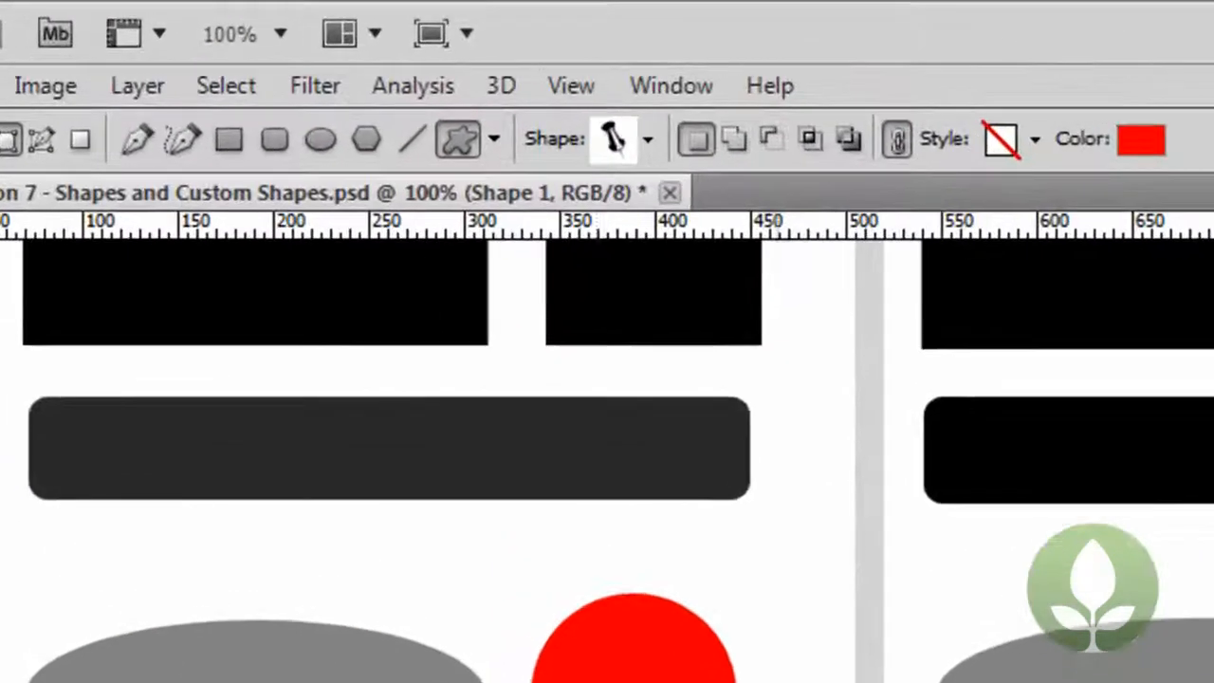
# - Append the "All" shape set to the current custom shapes
pyautogui.click(649, 148)
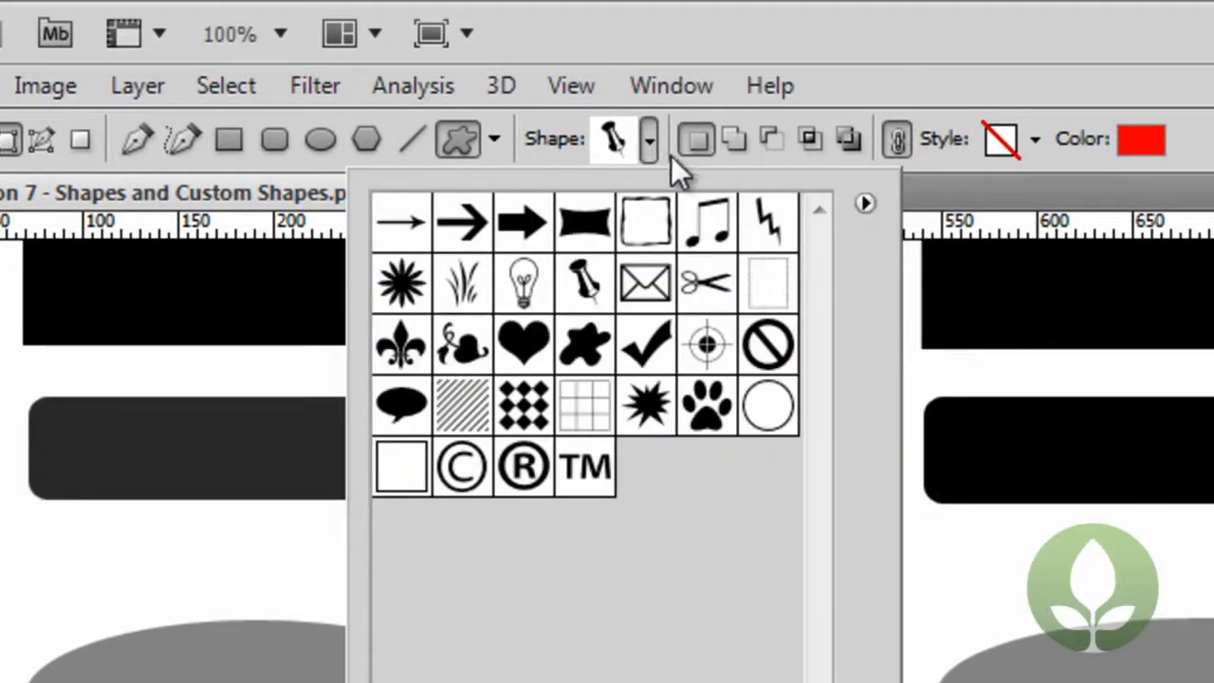
pyautogui.click(863, 203)
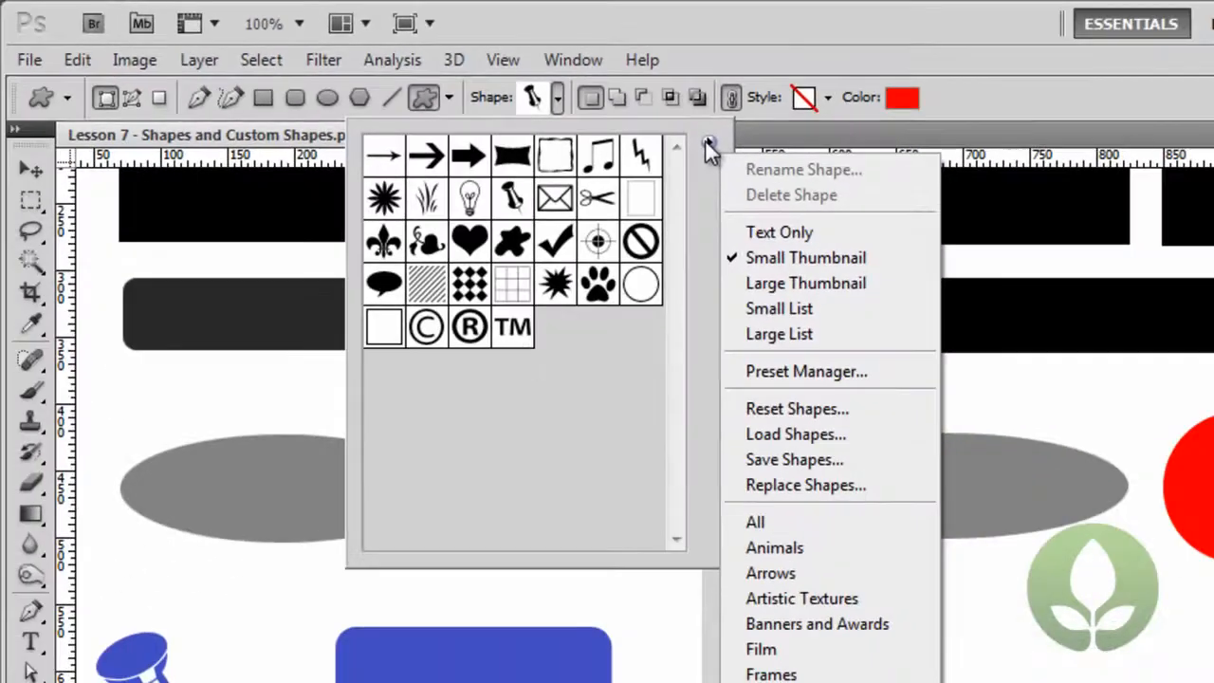
pyautogui.click(823, 523)
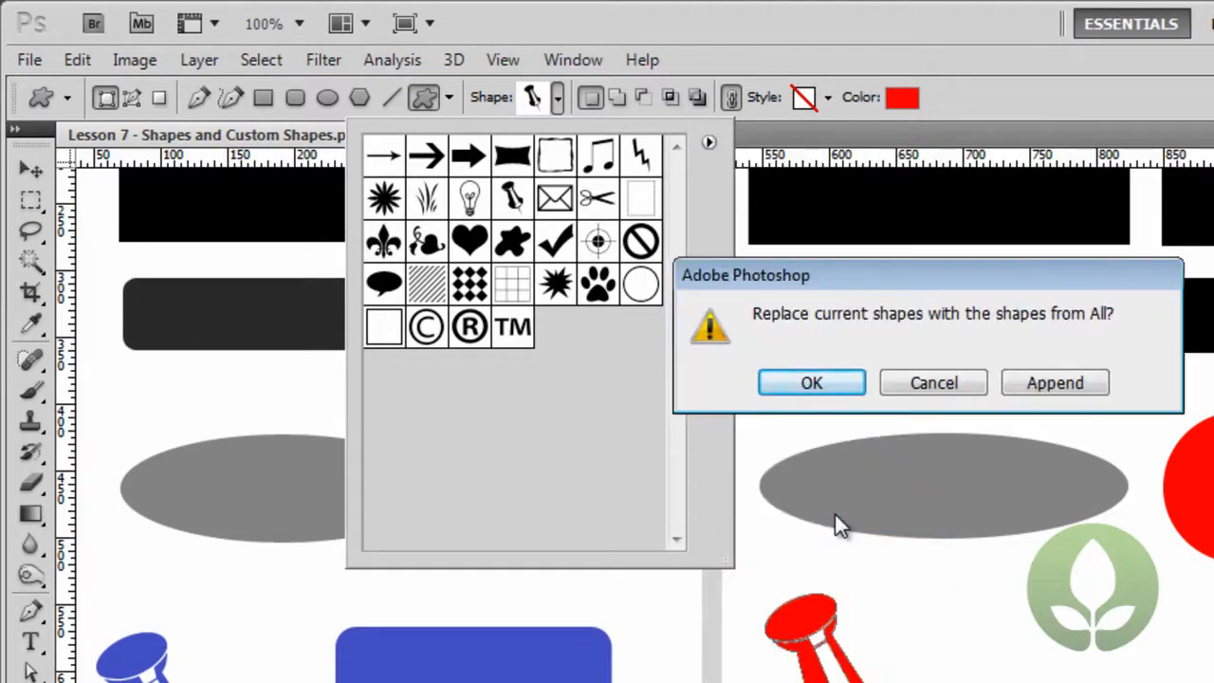
pyautogui.click(1042, 385)
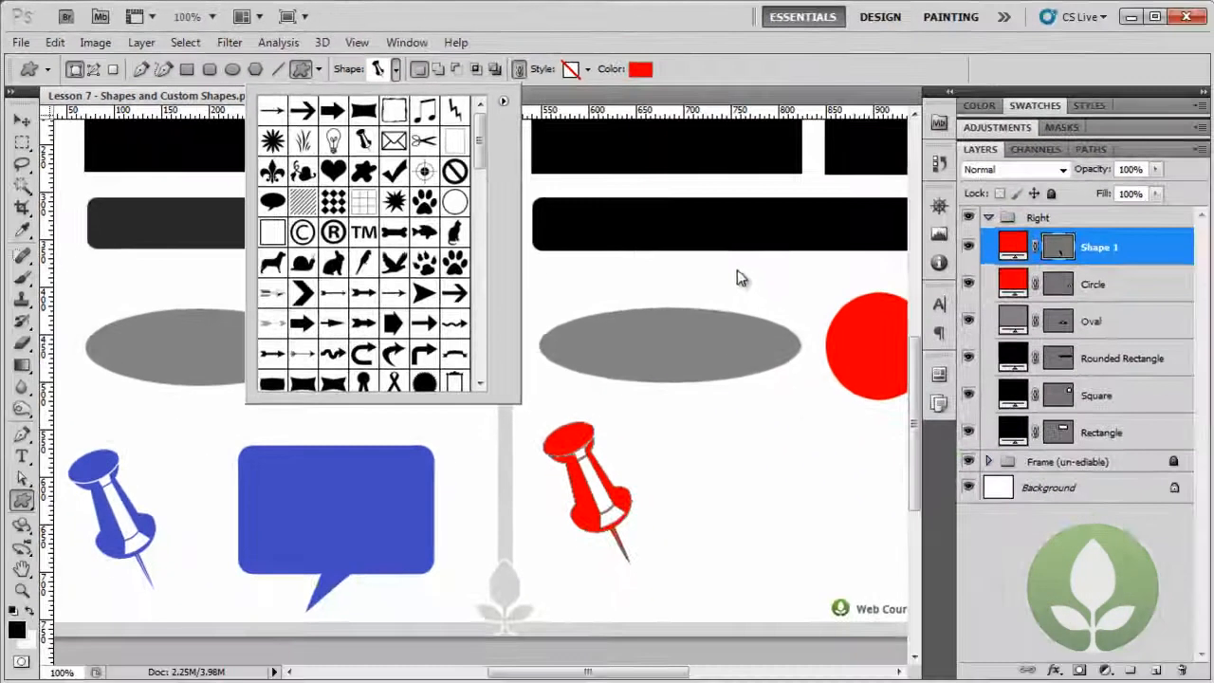
# - Draw the rounded rectangular speech bubble custom shape, about 208 px wide and 178 px tall, beside the thumb tack
pyautogui.moveTo(479, 152); pyautogui.dragTo(501, 358)
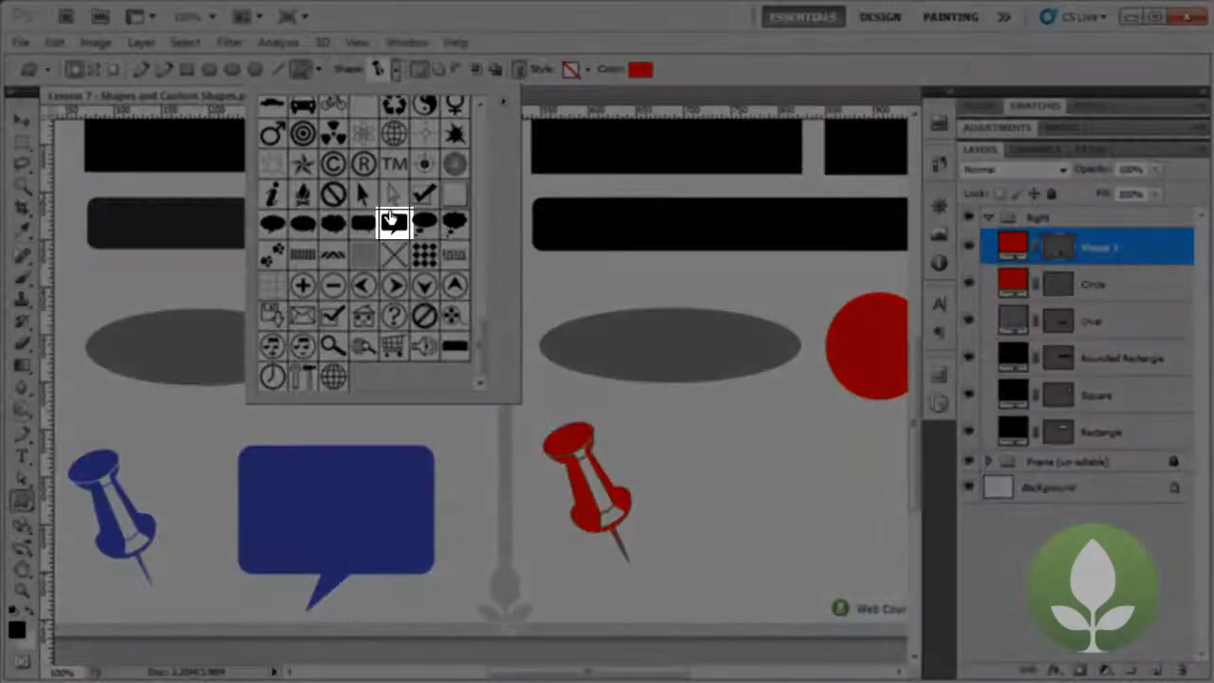
pyautogui.click(394, 223)
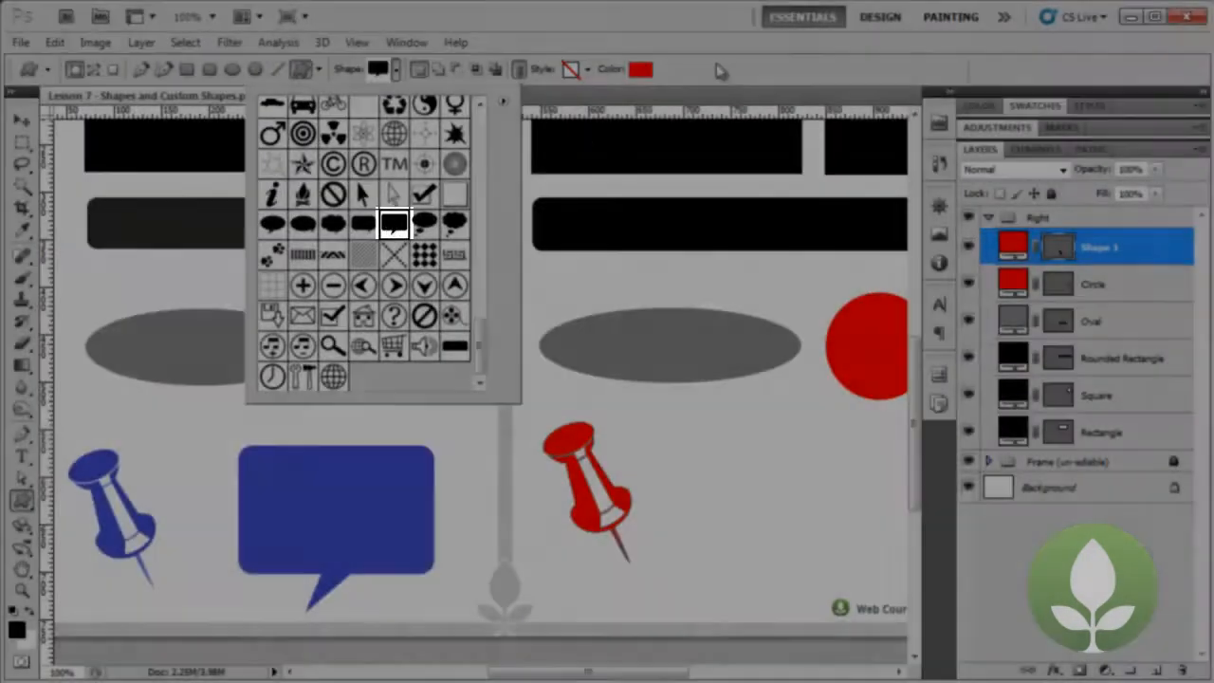
pyautogui.click(719, 71)
pyautogui.moveTo(588, 671); pyautogui.dragTo(632, 672)
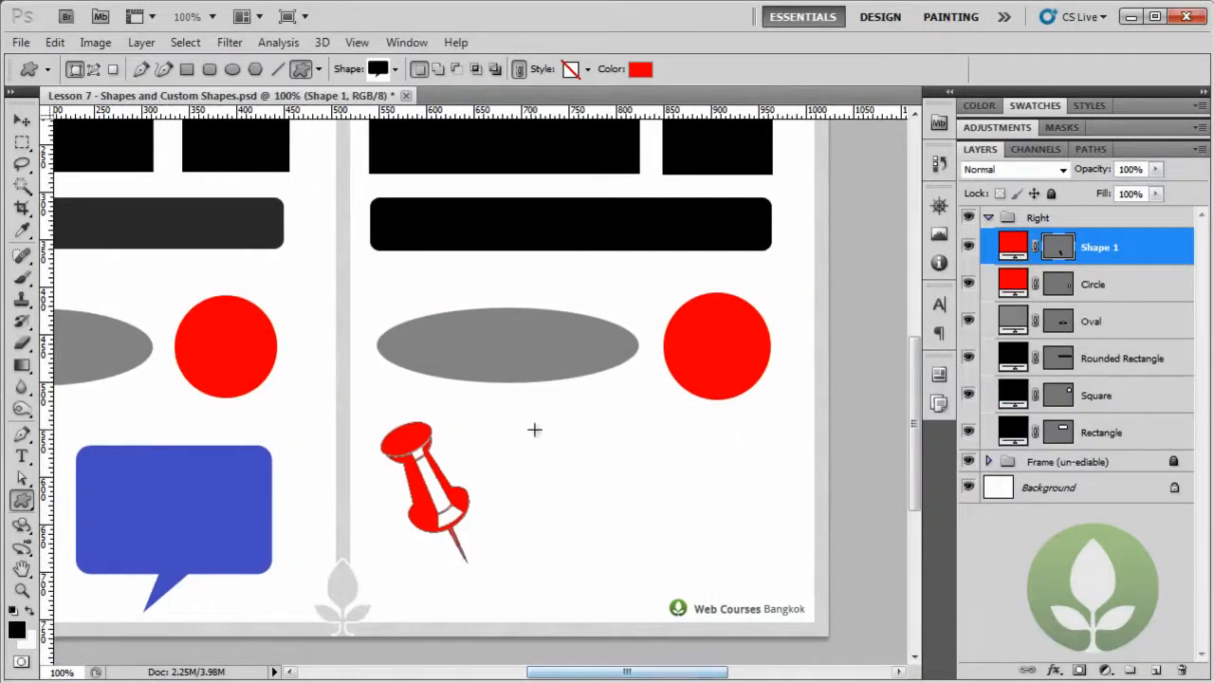
pyautogui.moveTo(527, 421); pyautogui.dragTo(730, 589)
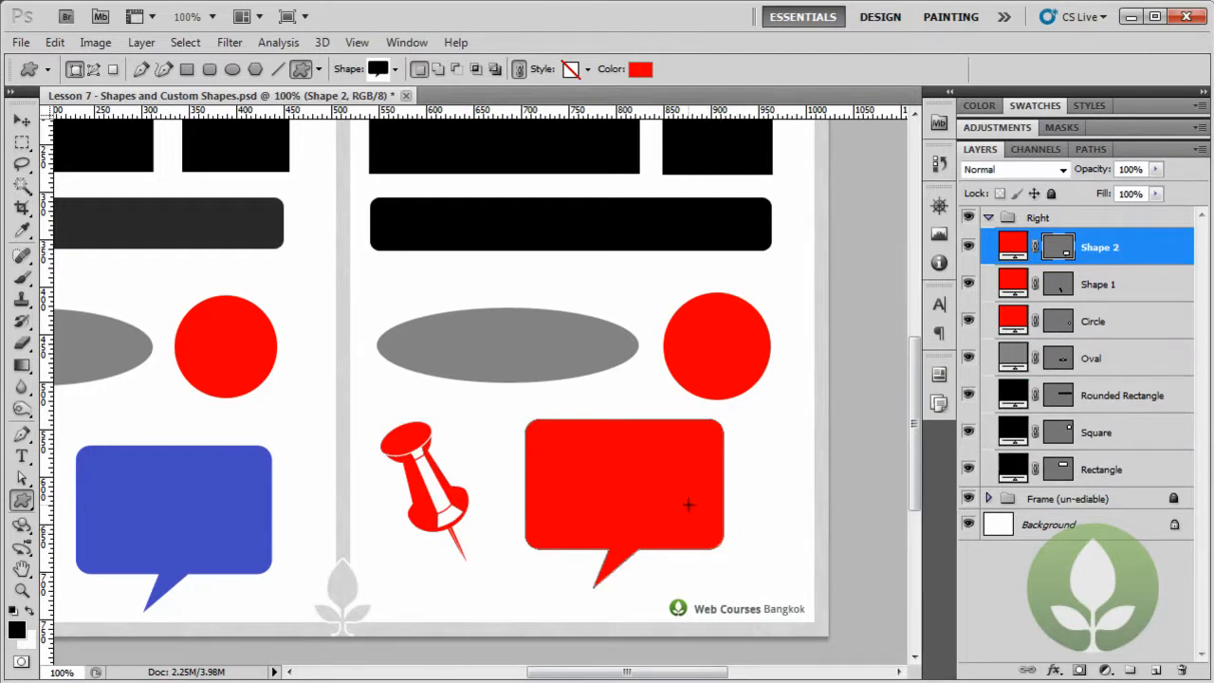
# - Recolour the speech bubble shape on the right page with the blue #4e54cc sampled from the sample bubble on the left page
pyautogui.doubleClick(1008, 247)
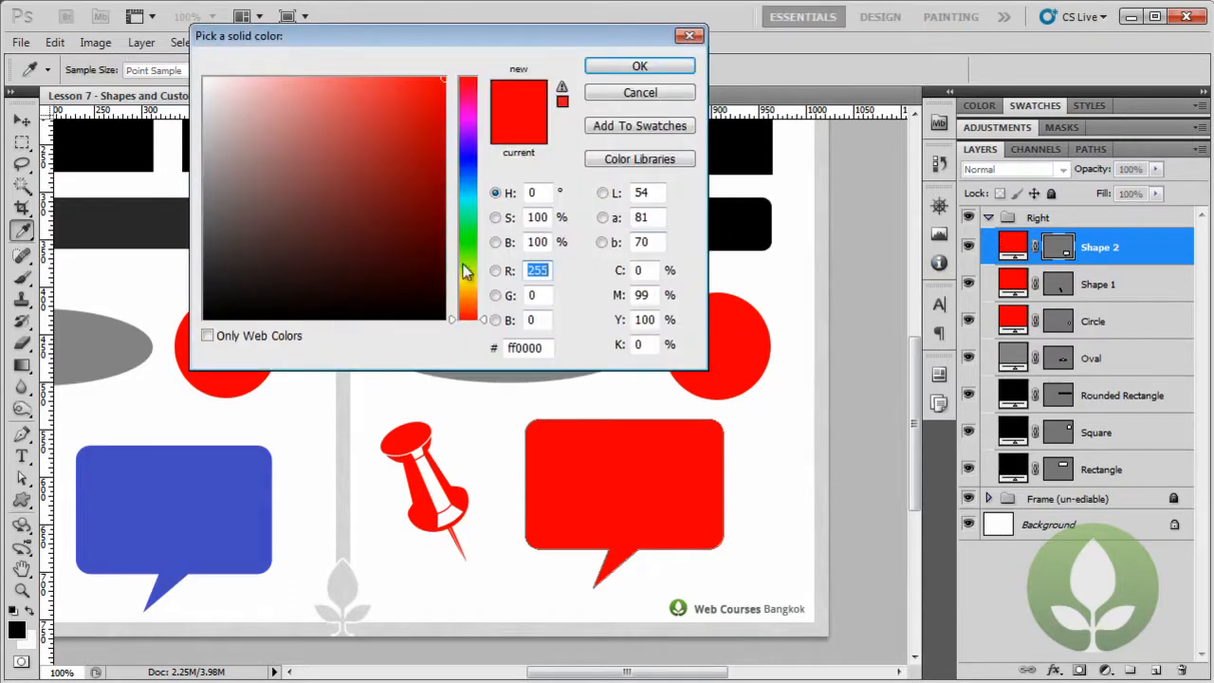
pyautogui.click(217, 477)
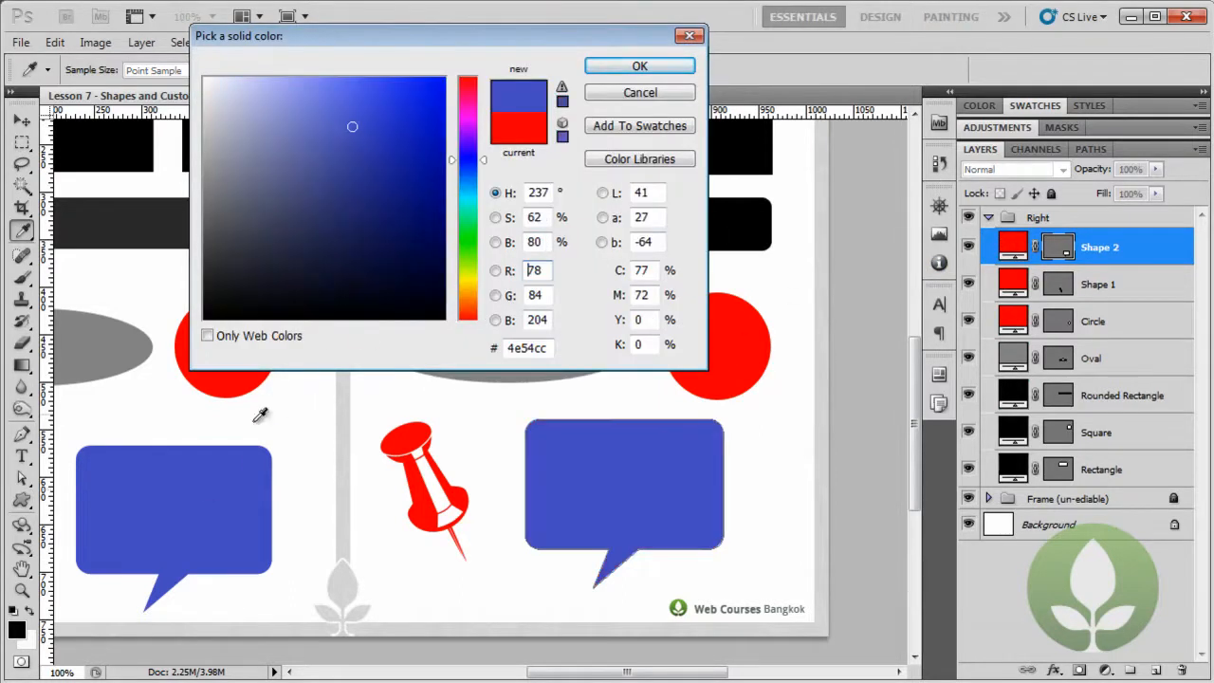
pyautogui.click(628, 69)
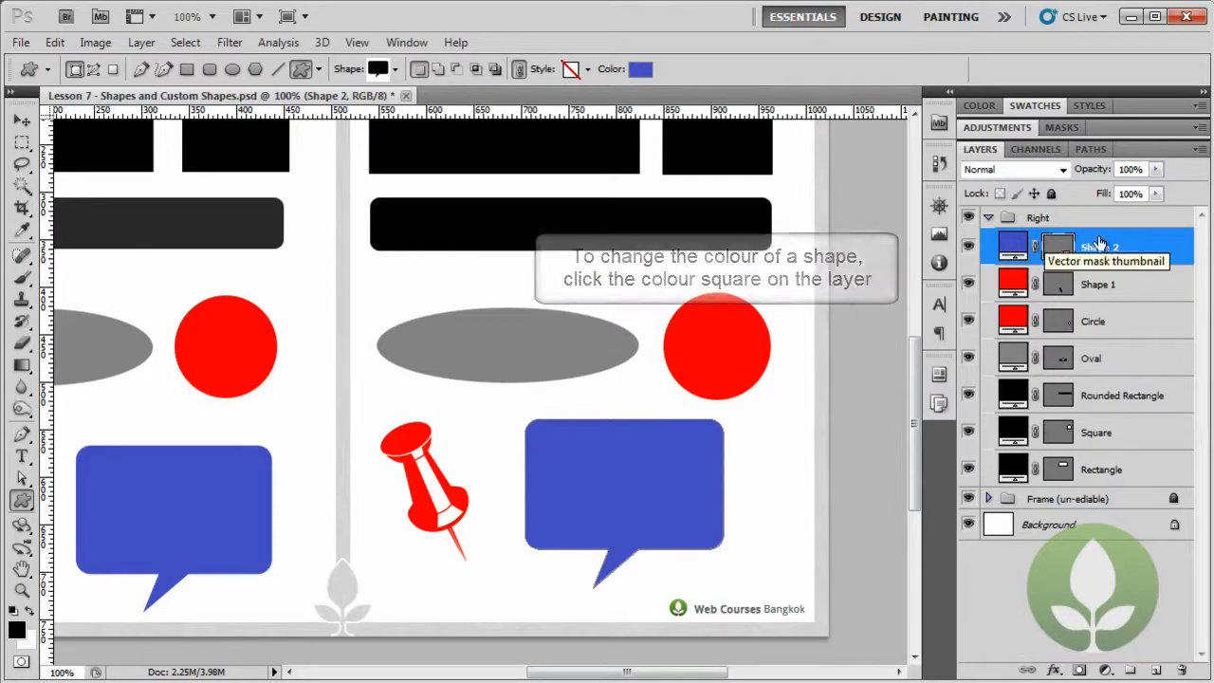
# - Rename the blue speech bubble's shape layer as "Speach Bubble"
pyautogui.doubleClick(1103, 250)
pyautogui.write('Spe')
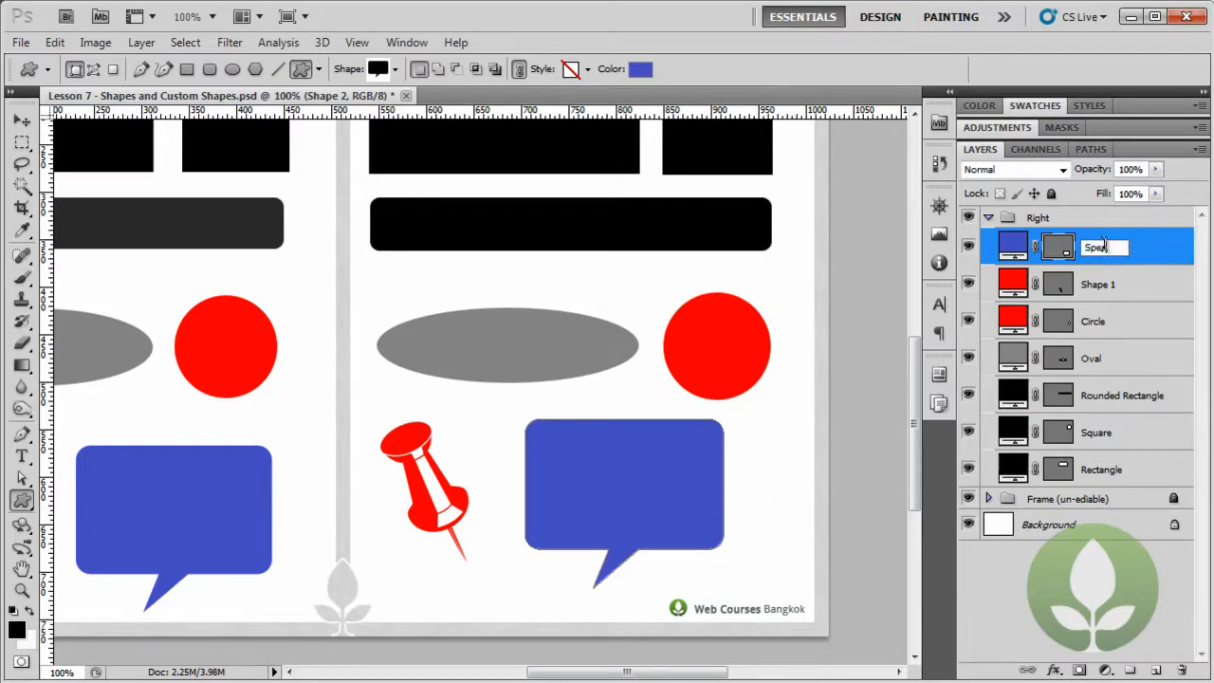
pyautogui.write('ech Bubb')
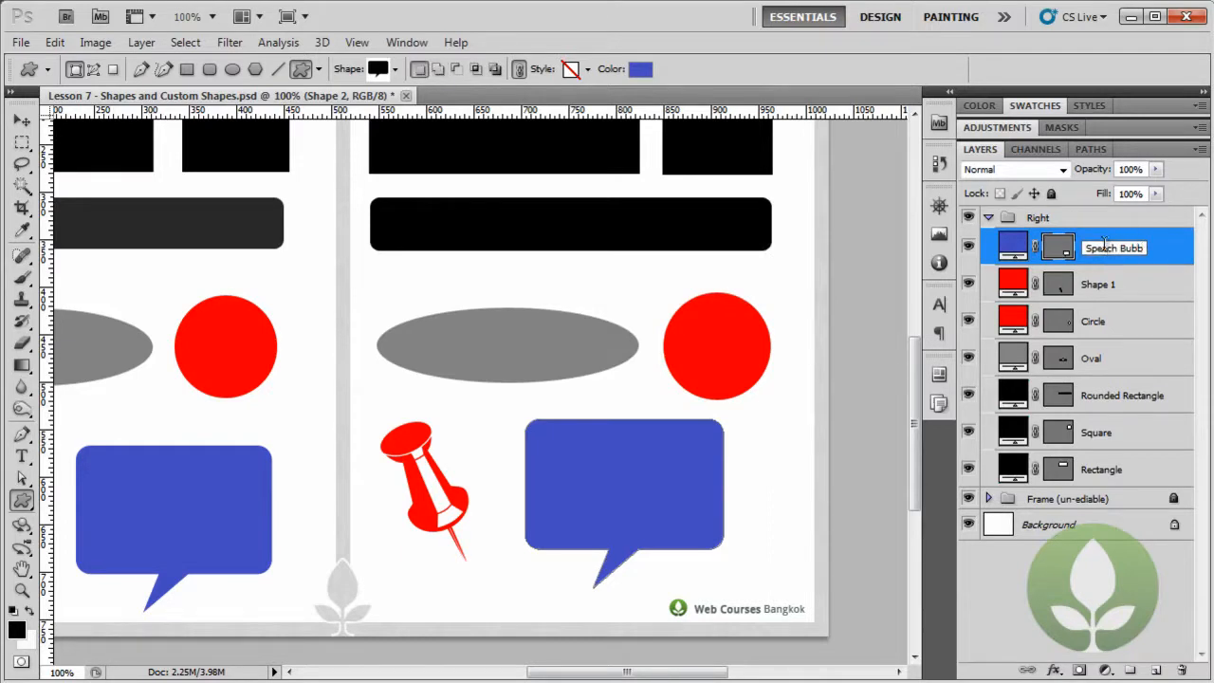
pyautogui.write('le')
pyautogui.press('Return')
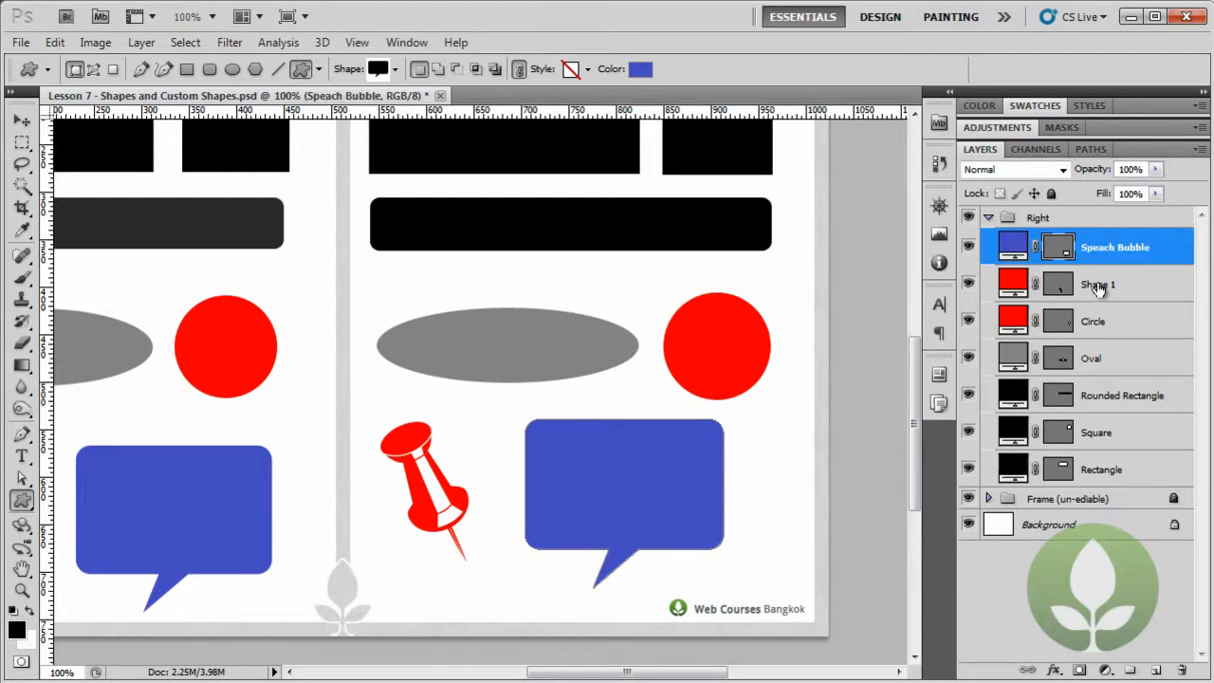
# - Rename the red thumb tack's shape layer as "Tac"
pyautogui.doubleClick(1099, 286)
pyautogui.write('Tac')
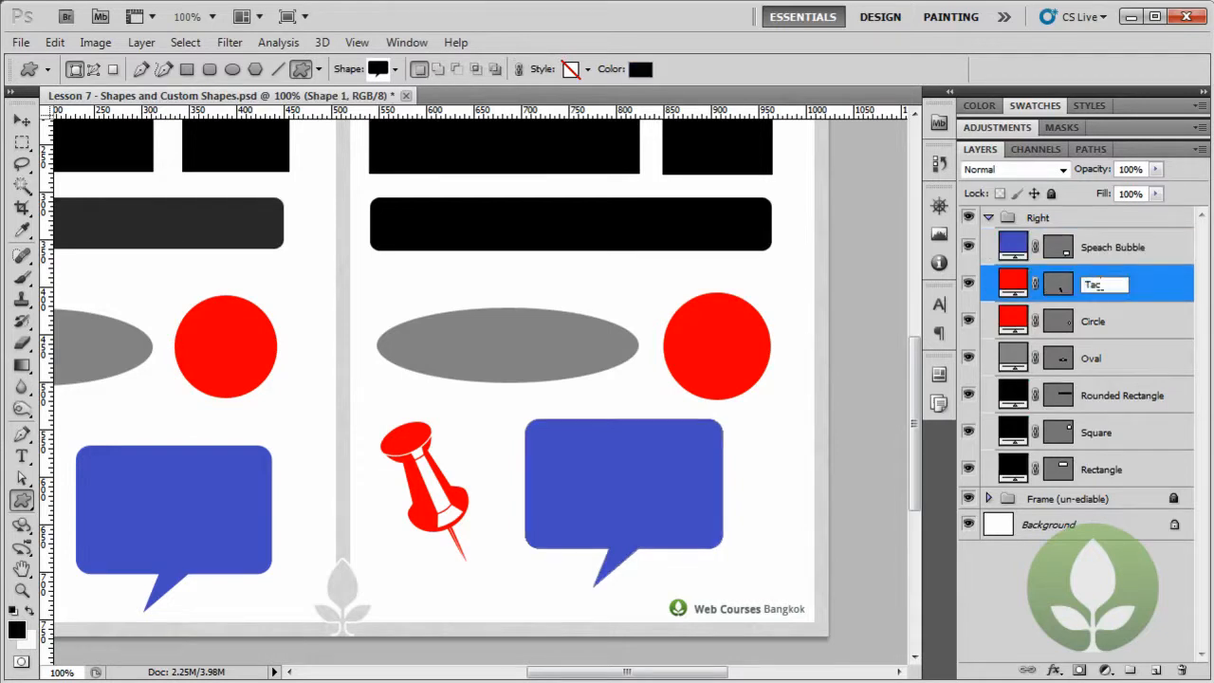
pyautogui.press('Return')
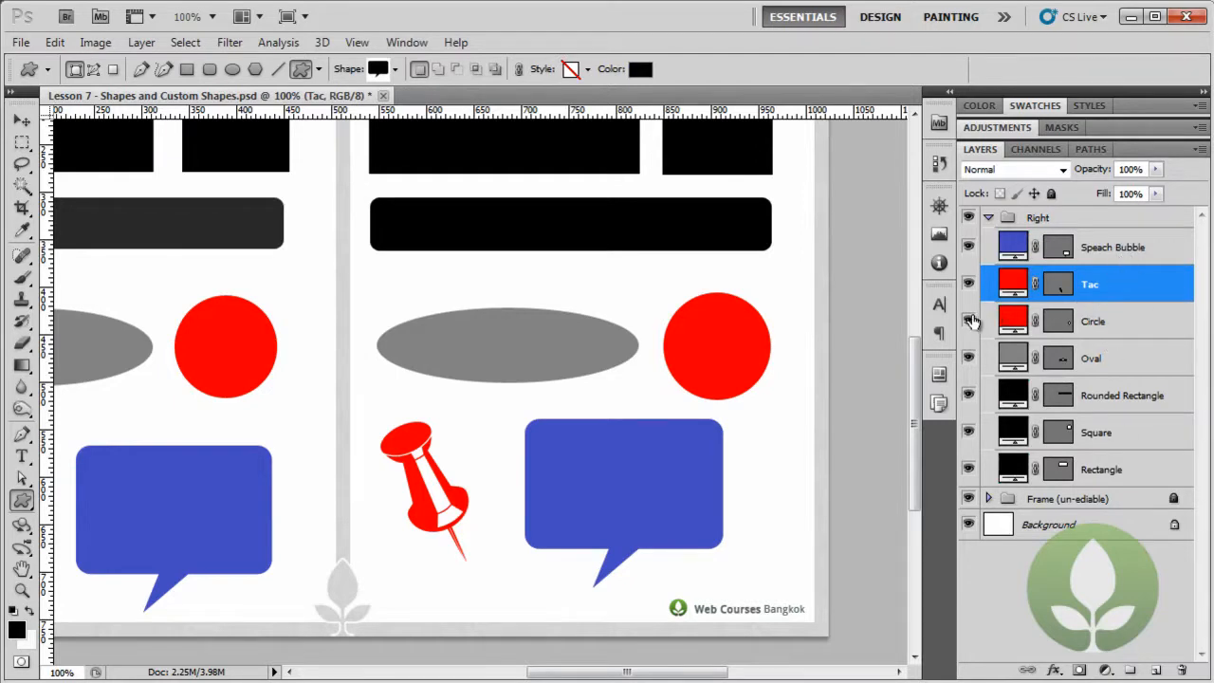
# - Hide and show the Circle layer and the Tac layer in turn to check which shape each one holds
pyautogui.click(968, 322)
pyautogui.click(968, 321)
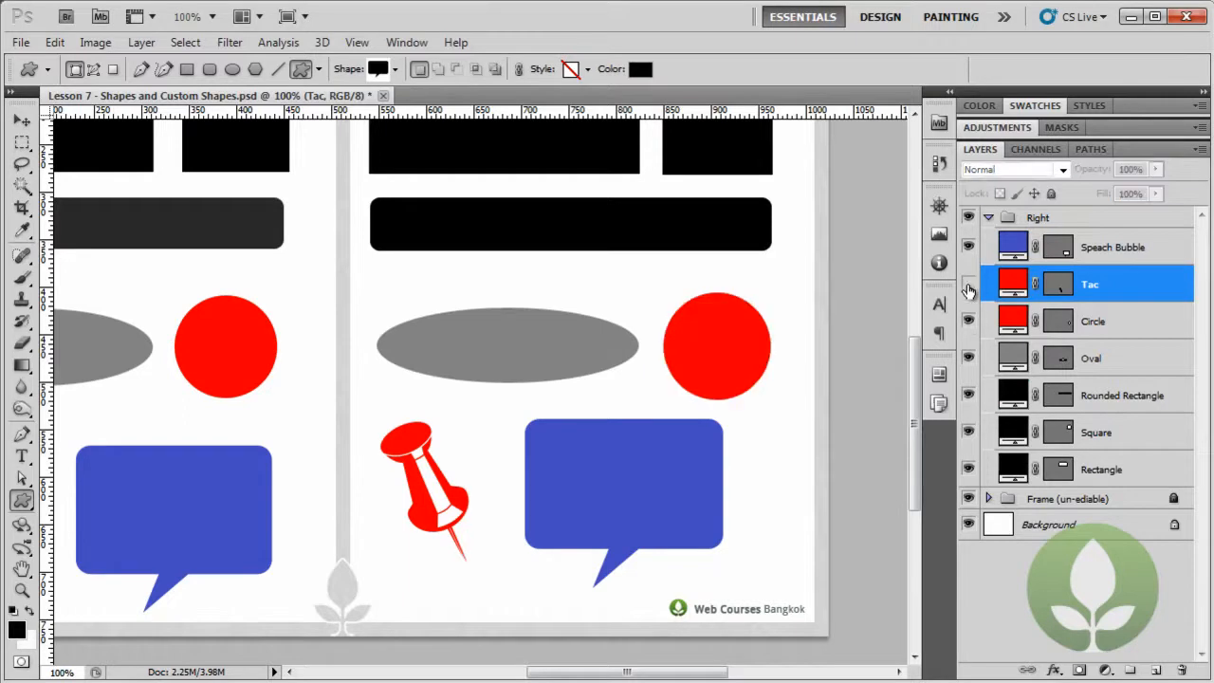
pyautogui.click(967, 285)
pyautogui.click(968, 284)
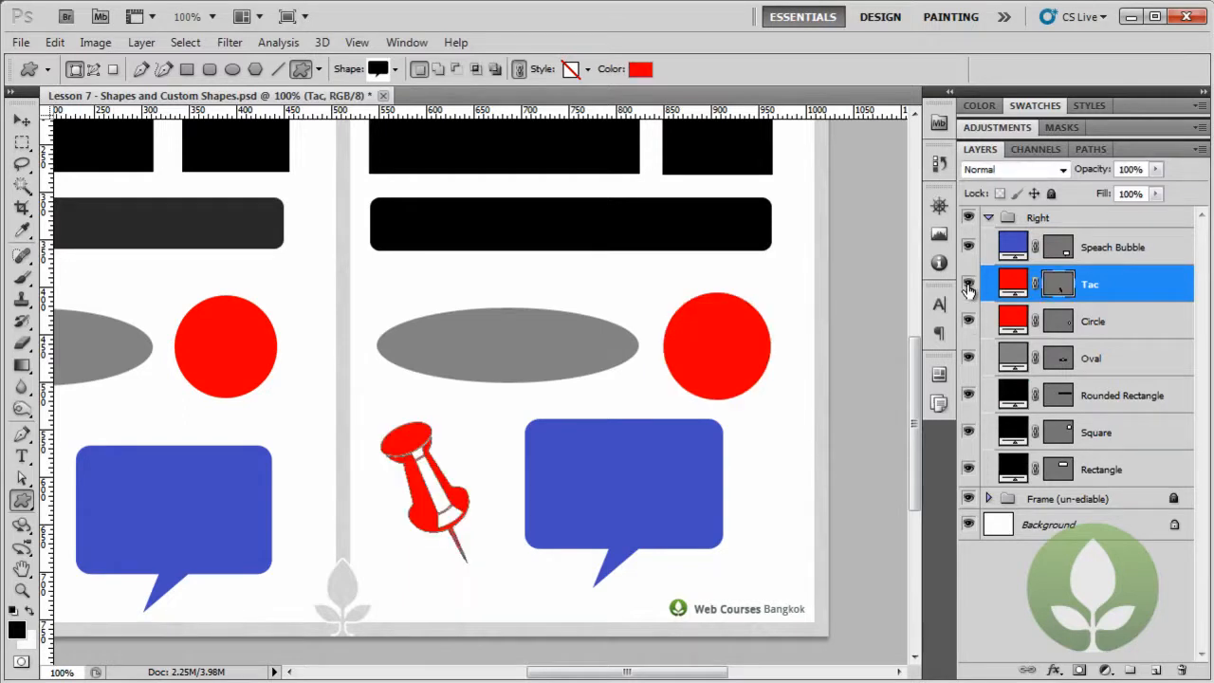